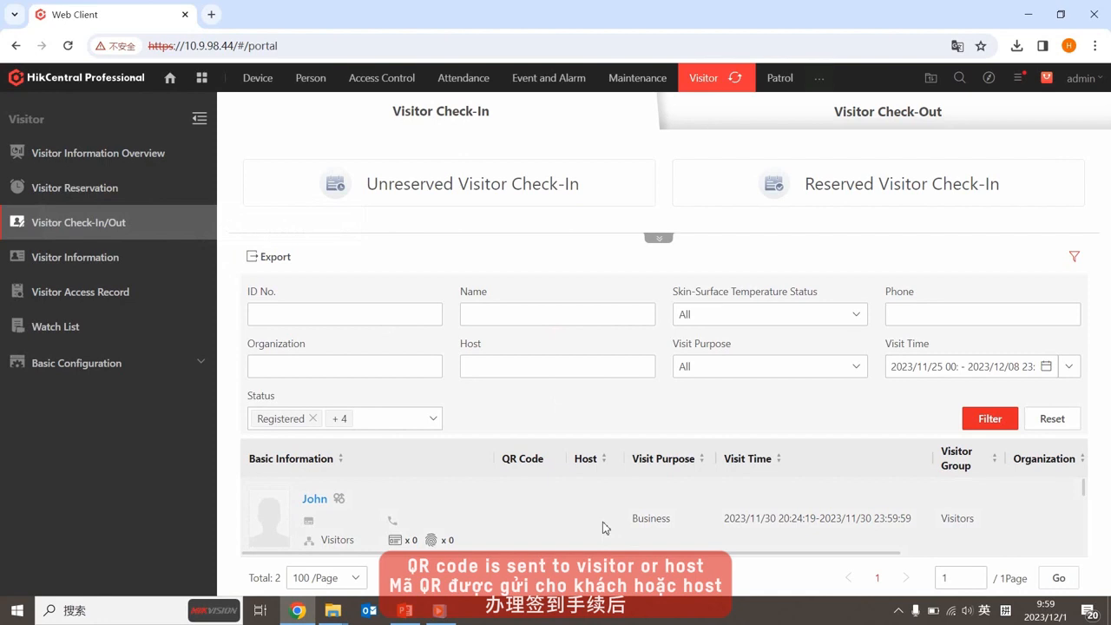
# Scroll through the Visitor Reservation parameters to review the options
pyautogui.scroll(-2, 605, 527)
pyautogui.scroll(2, 605, 528)
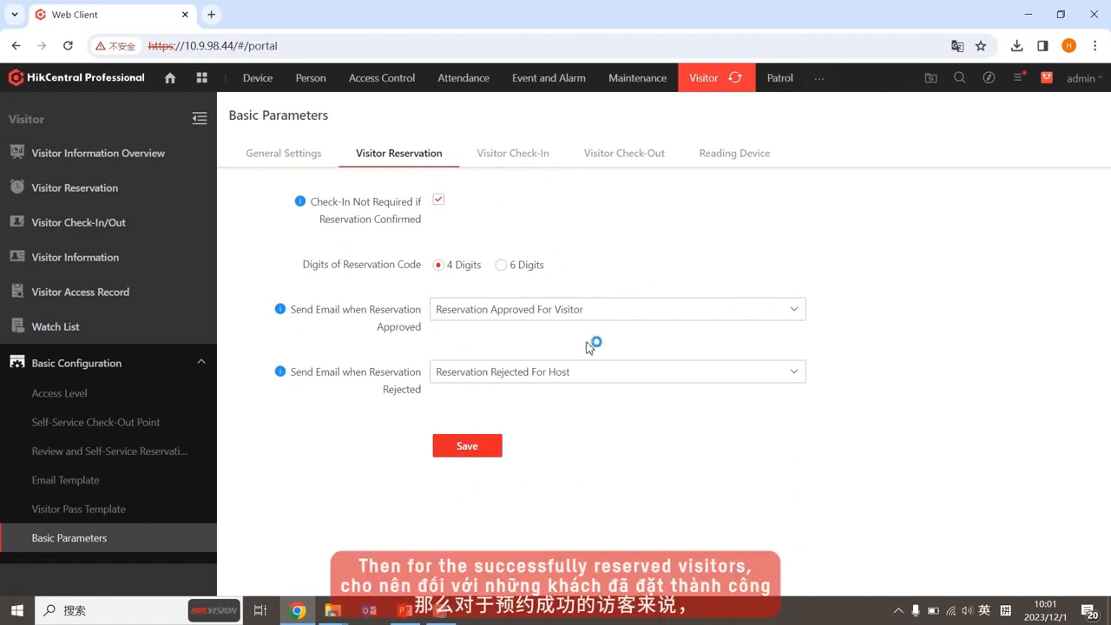
# Save the Visitor Reservation settings with 'Check-In Not Required if Reservation Confirmed' ticked
pyautogui.click(478, 448)
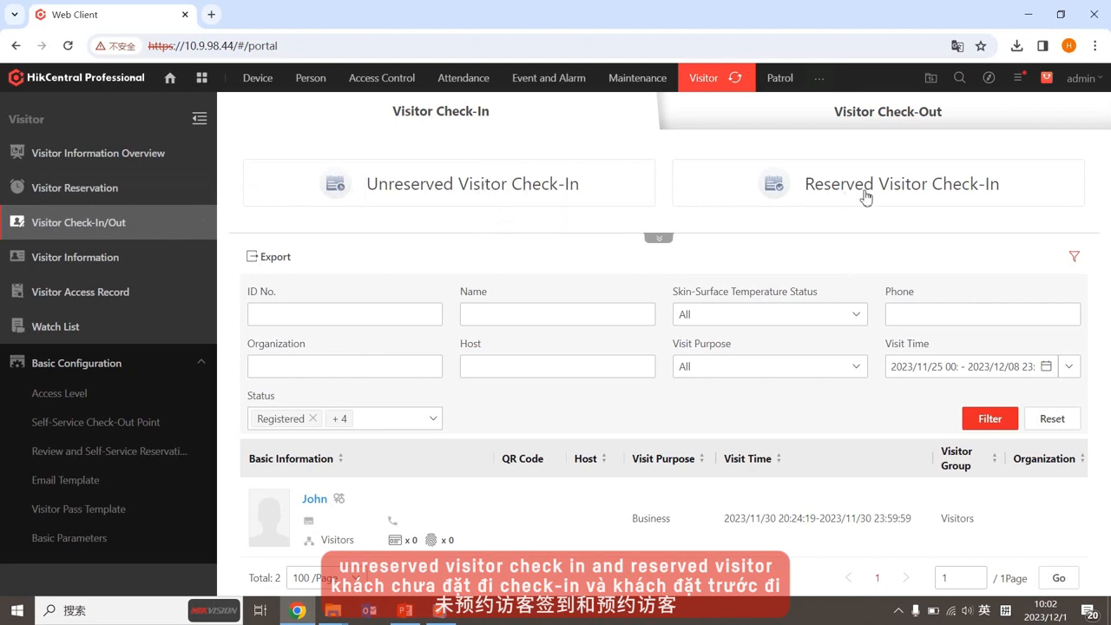
# Begin an unreserved visitor check-in with first name and host filled, then open Credential Management
pyautogui.click(542, 192)
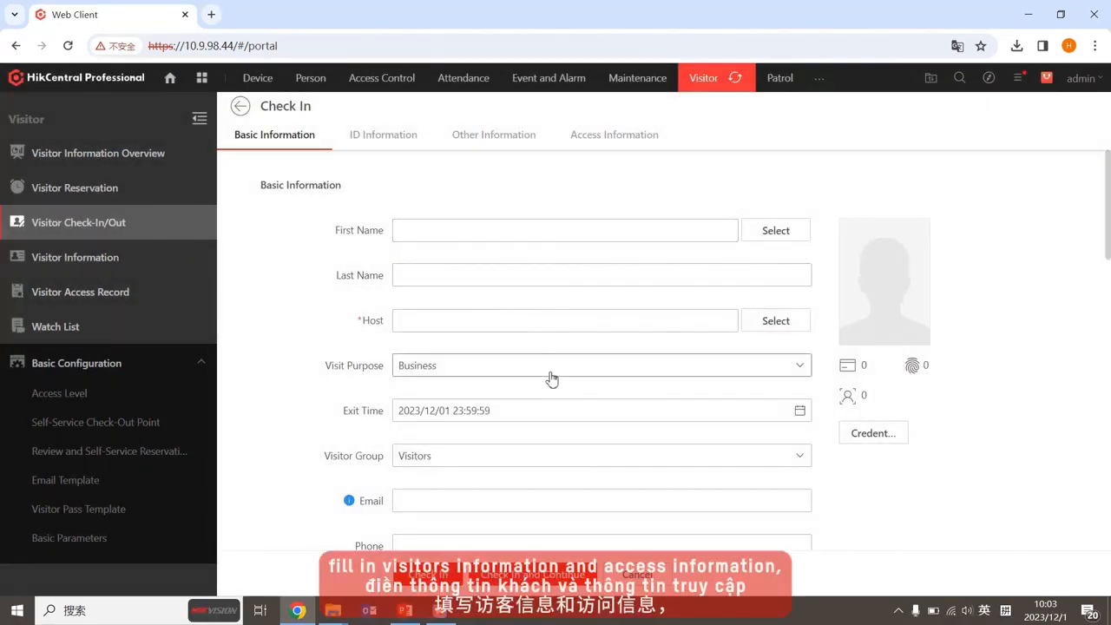
pyautogui.scroll(-3, 570, 443)
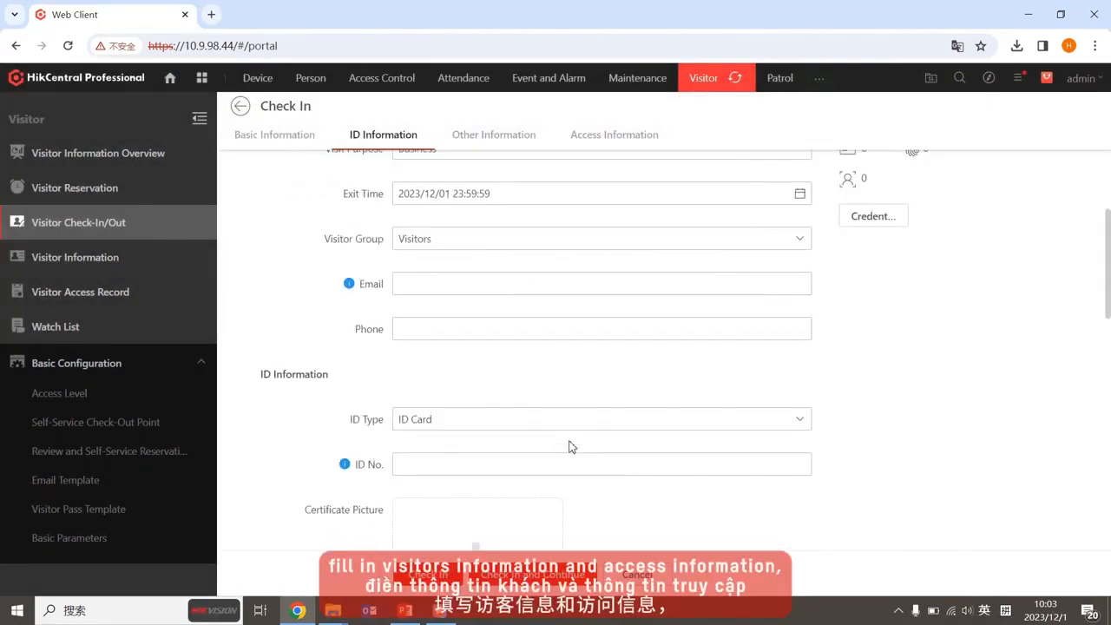
pyautogui.scroll(3, 572, 446)
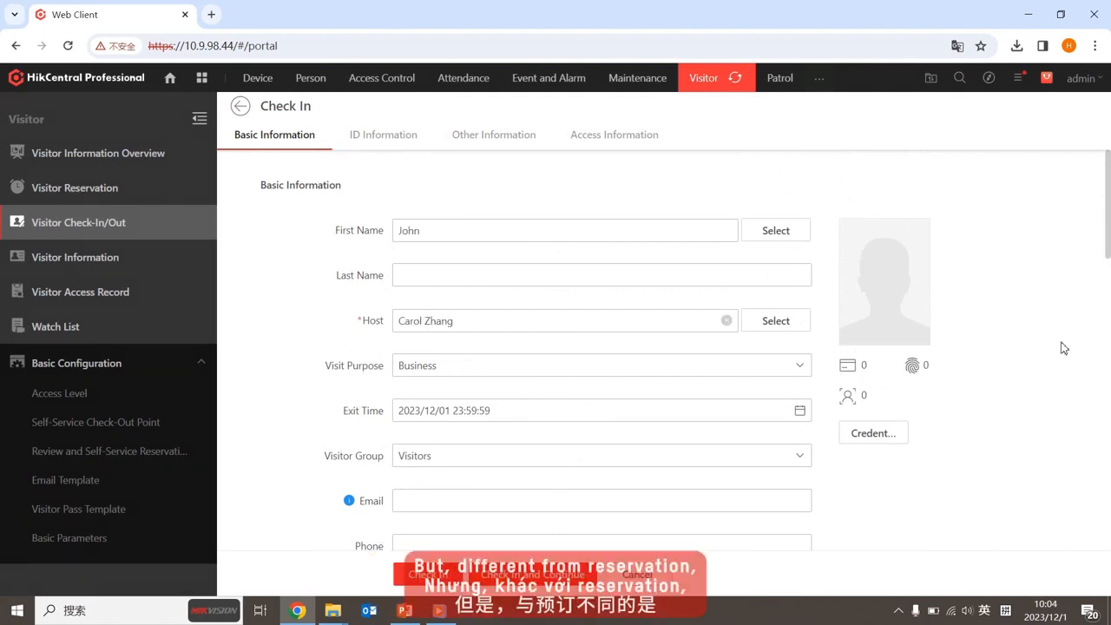
pyautogui.click(884, 432)
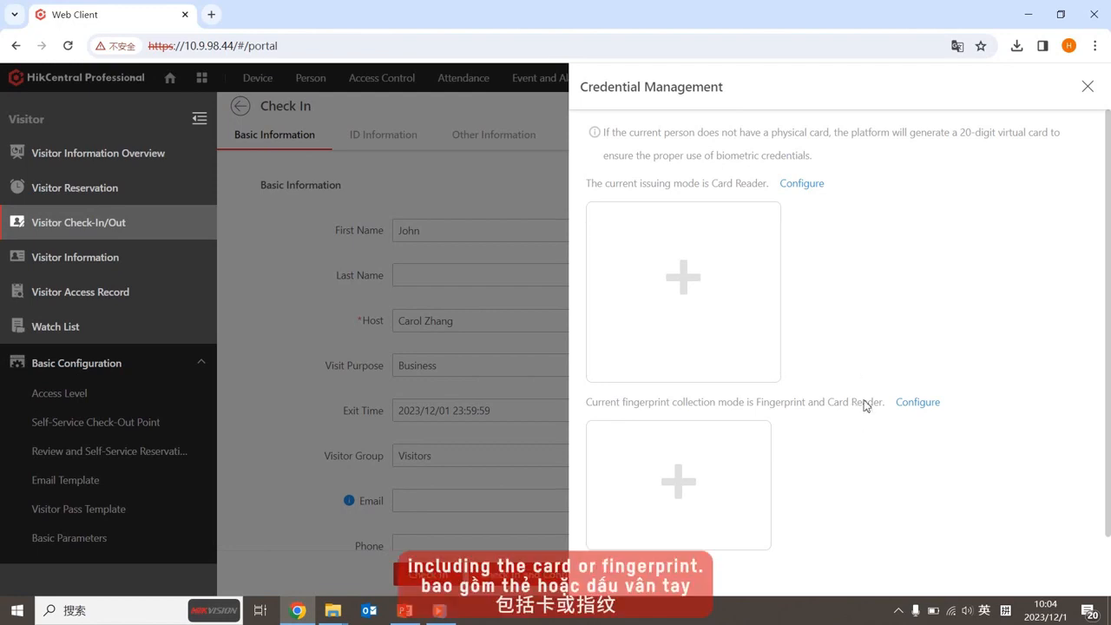
# Set the card issuing mode to Card Reader at East Door
pyautogui.scroll(-1, 866, 406)
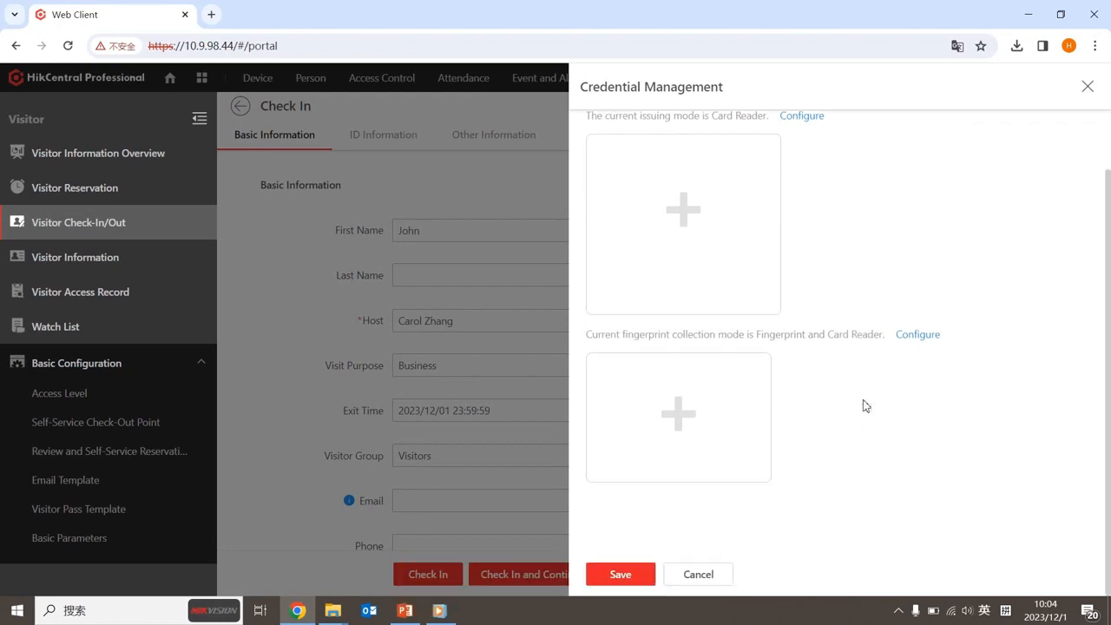
pyautogui.scroll(1, 865, 405)
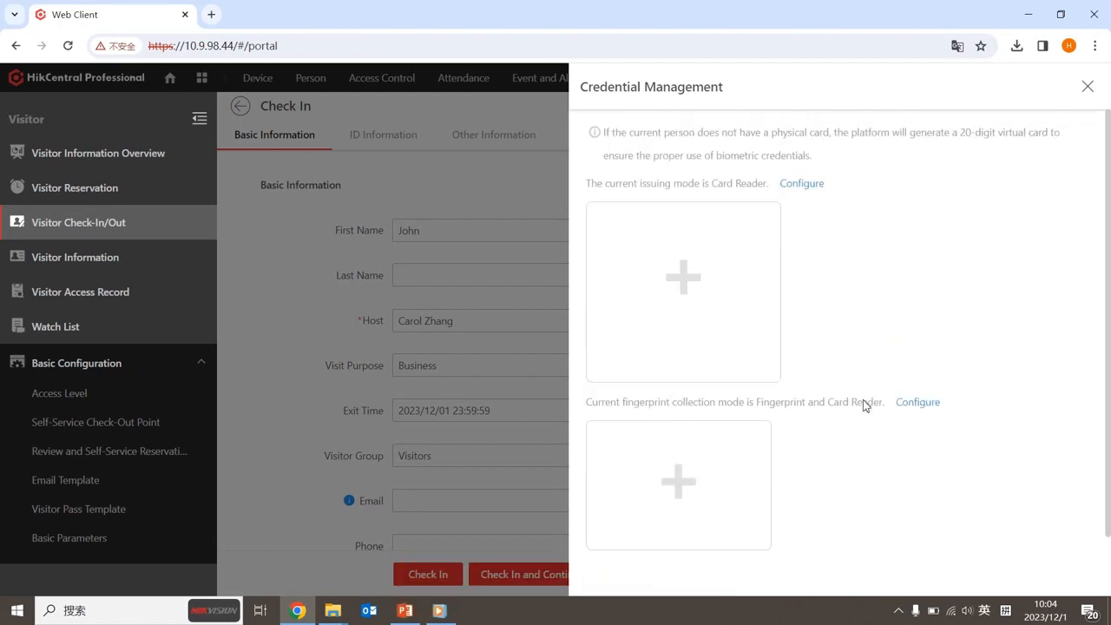
pyautogui.click(818, 192)
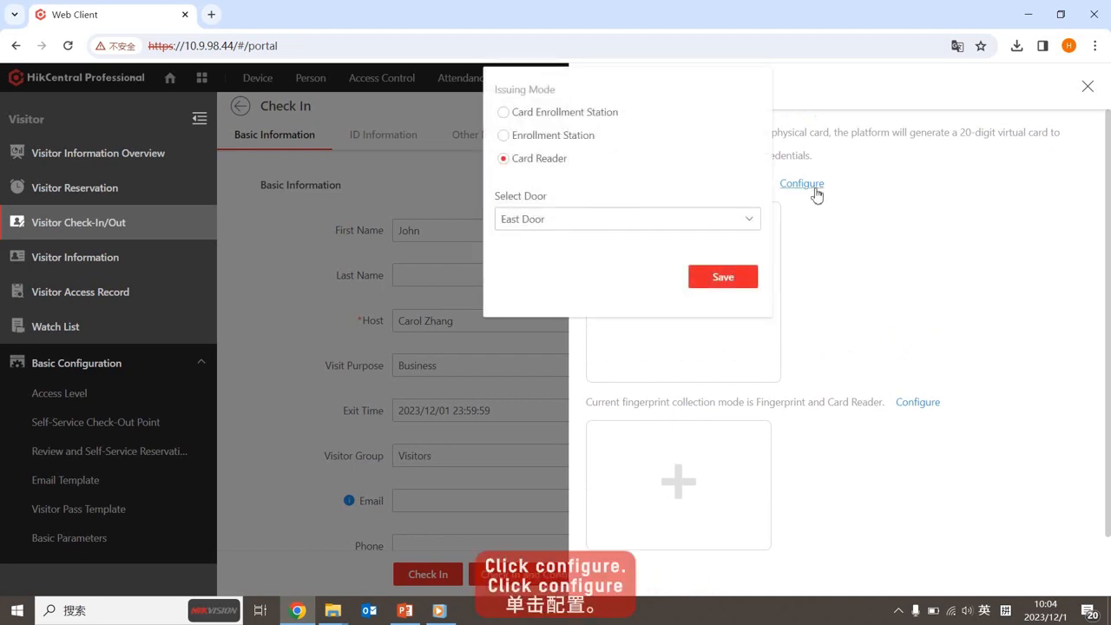
pyautogui.click(734, 219)
pyautogui.click(734, 218)
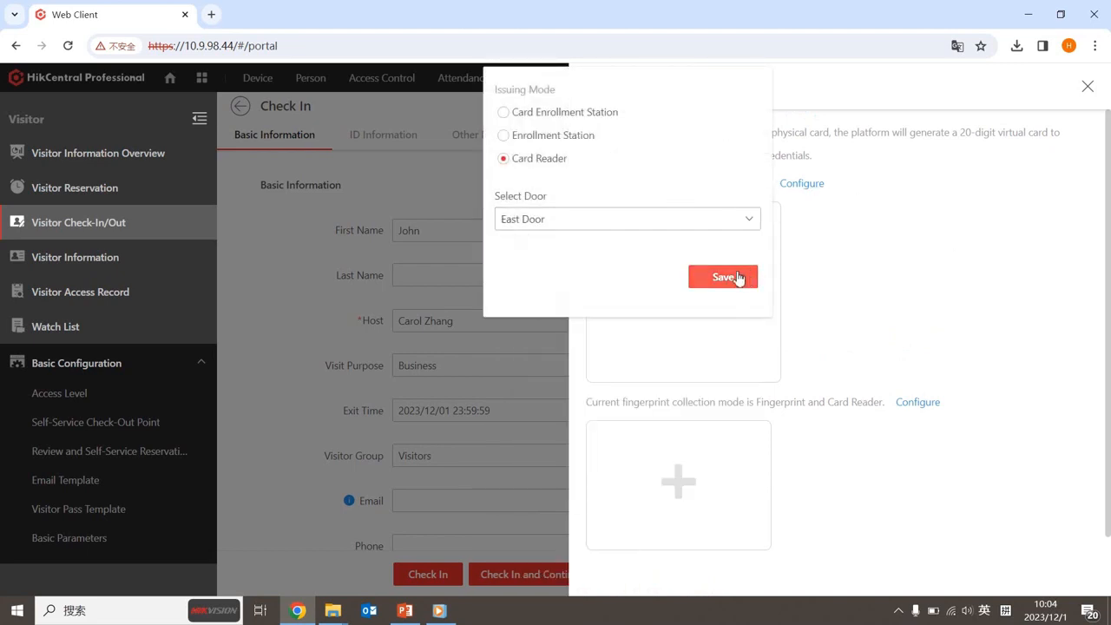
pyautogui.click(737, 277)
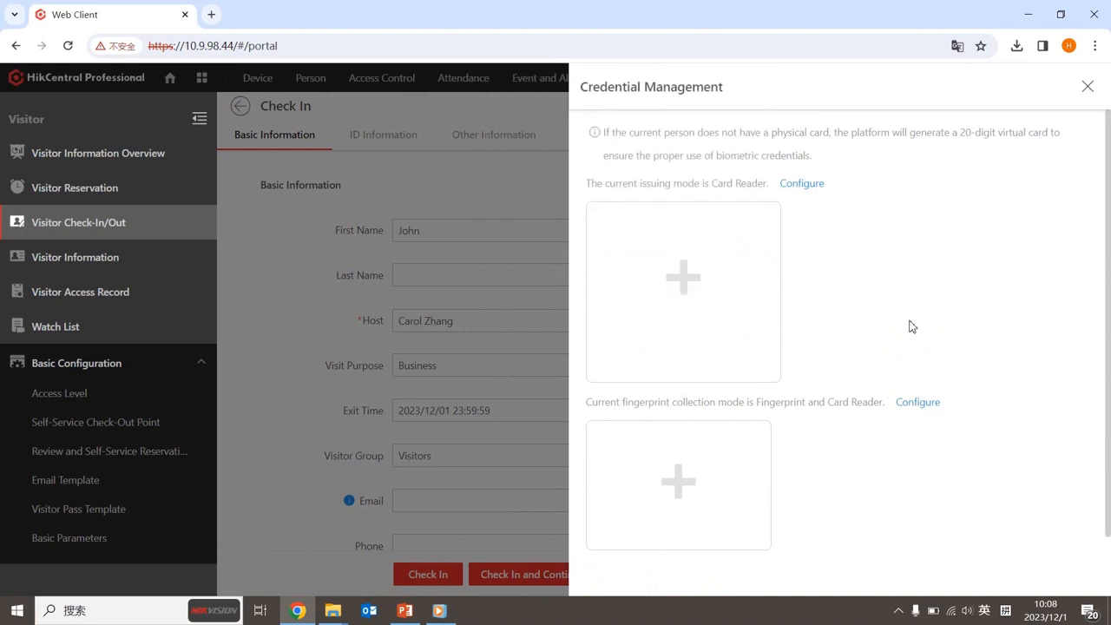
# Add an access card for the visitor, save the credential, and complete the check-in
pyautogui.click(692, 285)
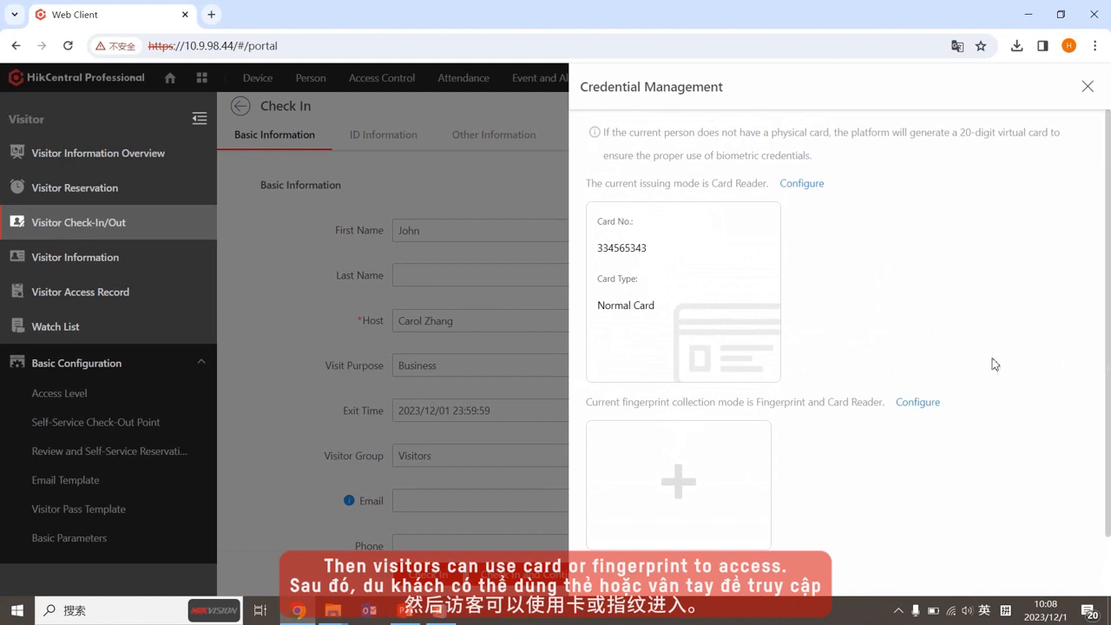
pyautogui.scroll(-1, 825, 473)
pyautogui.click(623, 573)
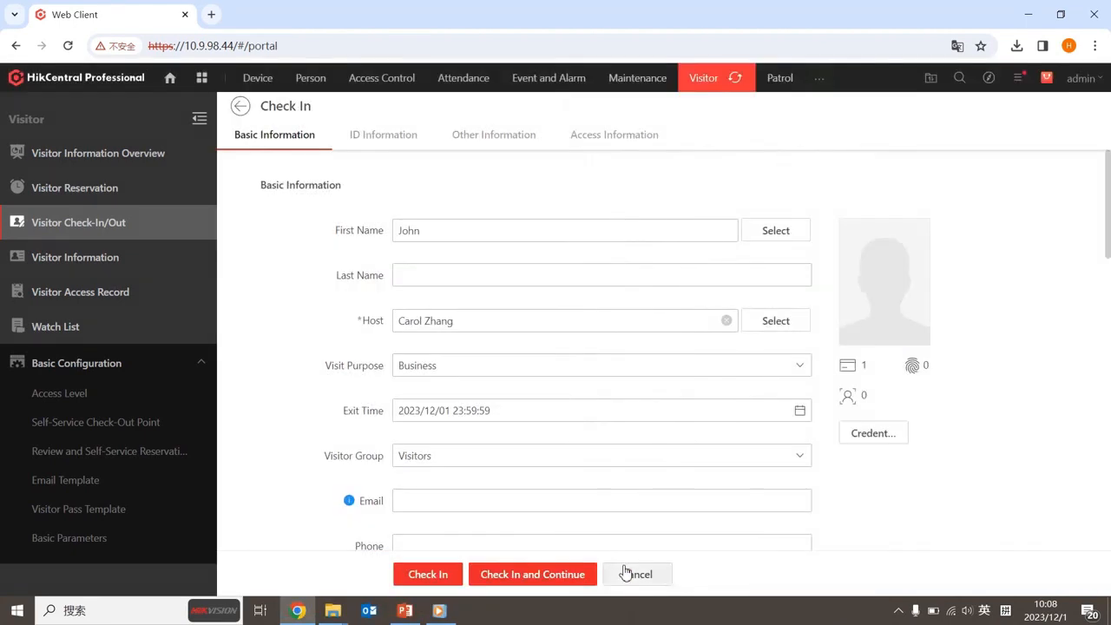
pyautogui.click(438, 574)
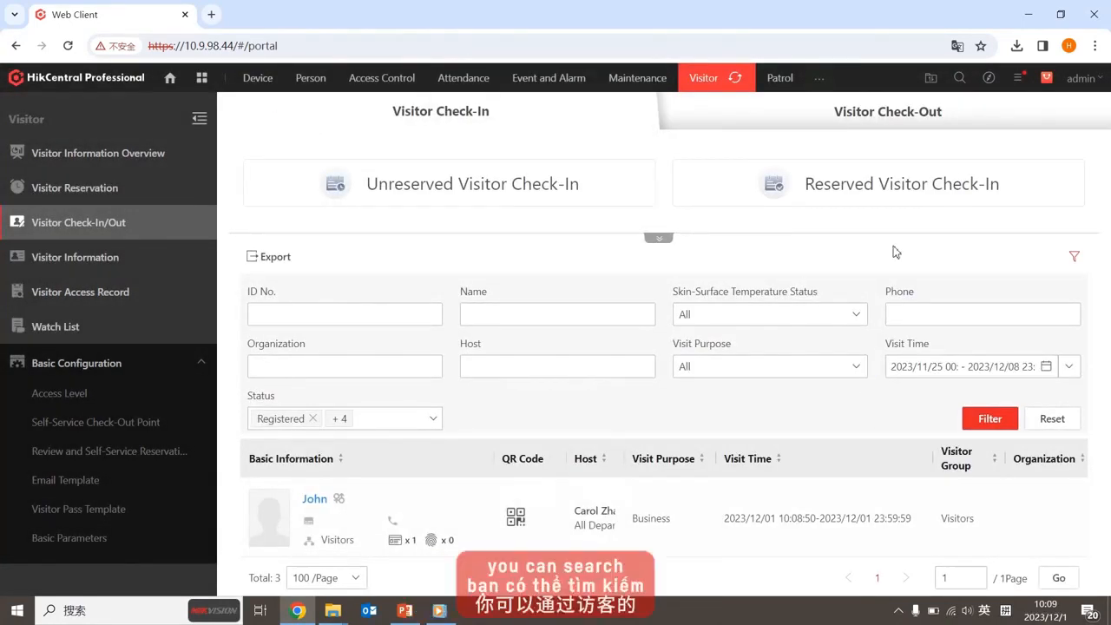
# Look up the visitor's reservation by its code and open their information for editing
pyautogui.click(882, 189)
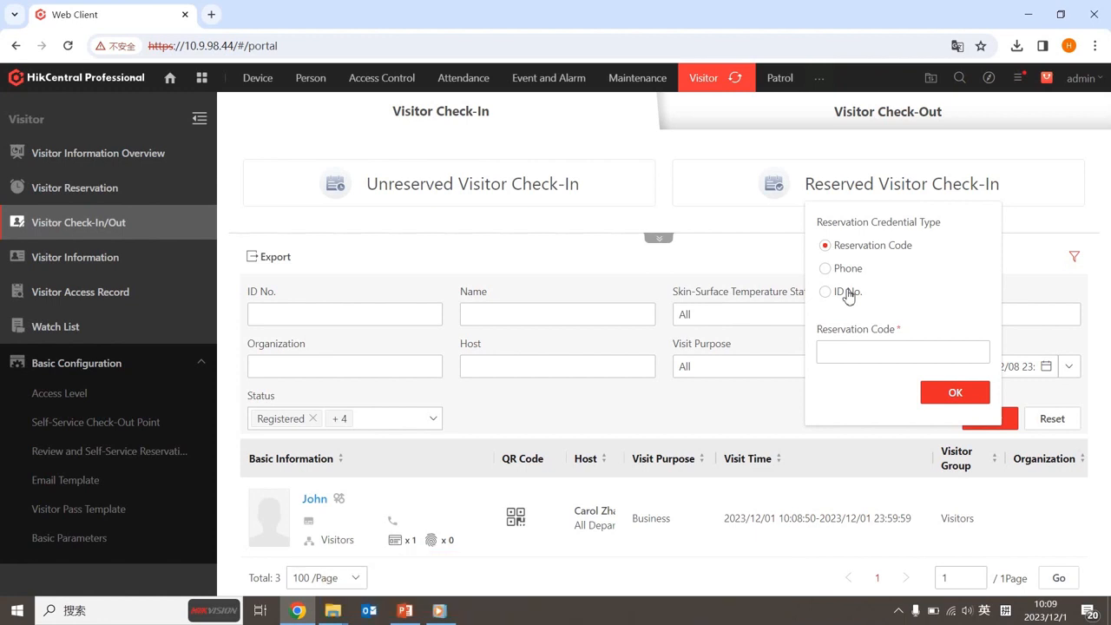
pyautogui.click(832, 345)
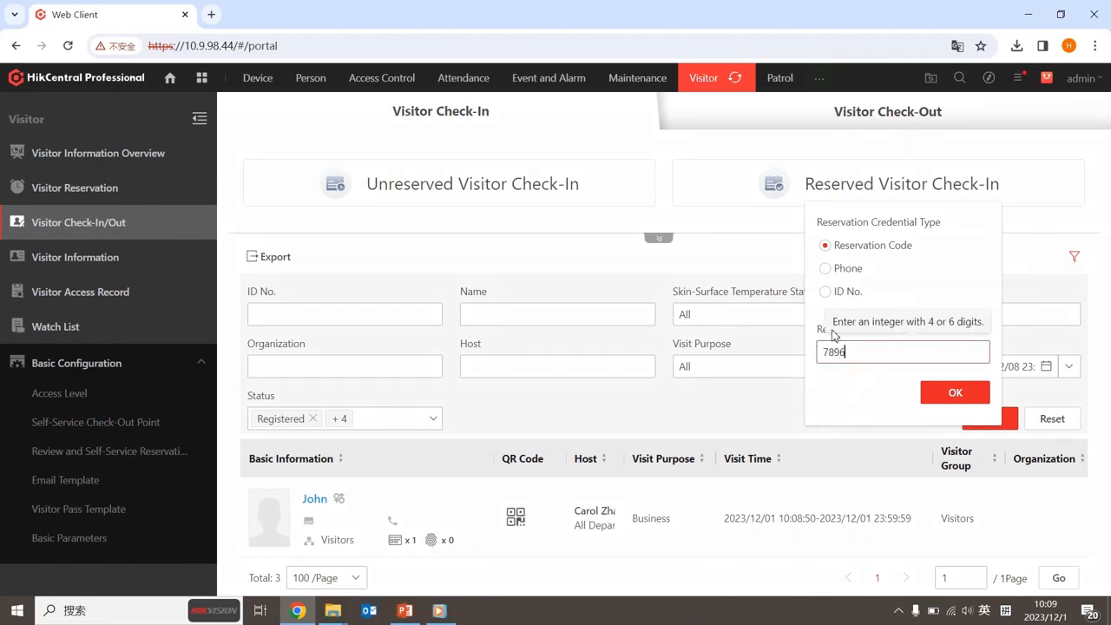
pyautogui.click(969, 404)
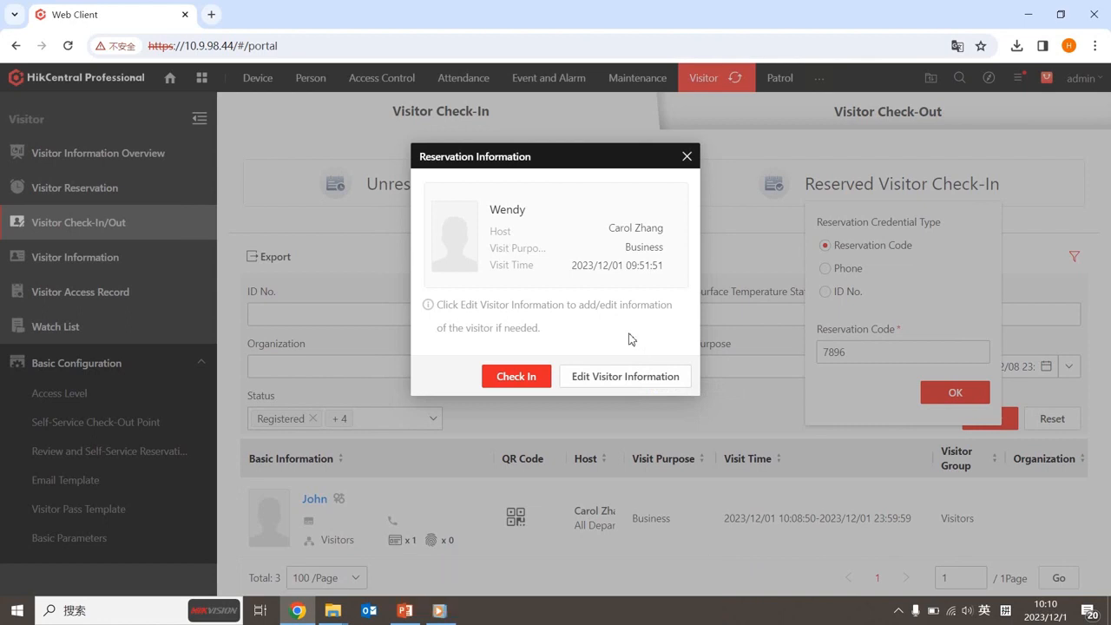
pyautogui.click(665, 382)
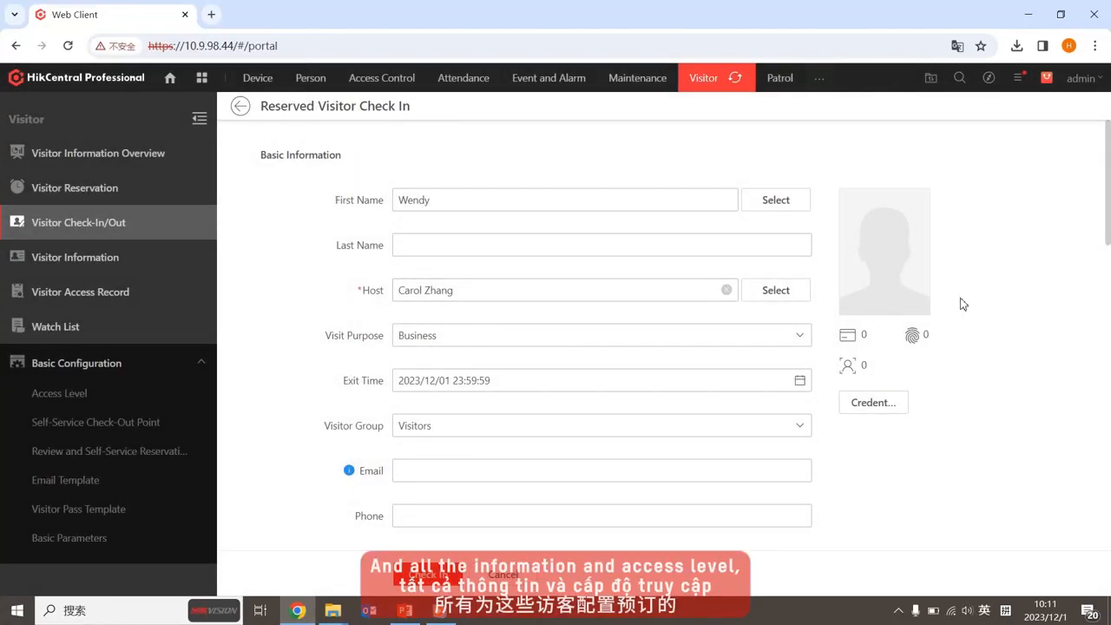
# Review the reserved visitor's form and credentials unchanged, then check the visitor in
pyautogui.scroll(-2, 962, 304)
pyautogui.scroll(-8, 962, 303)
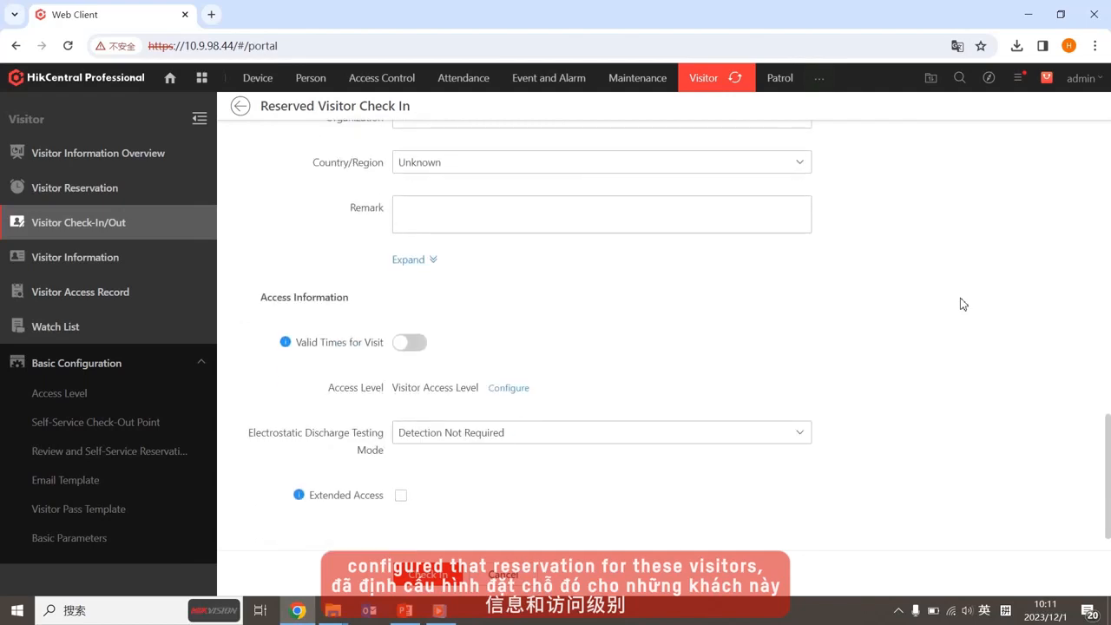
pyautogui.scroll(10, 962, 304)
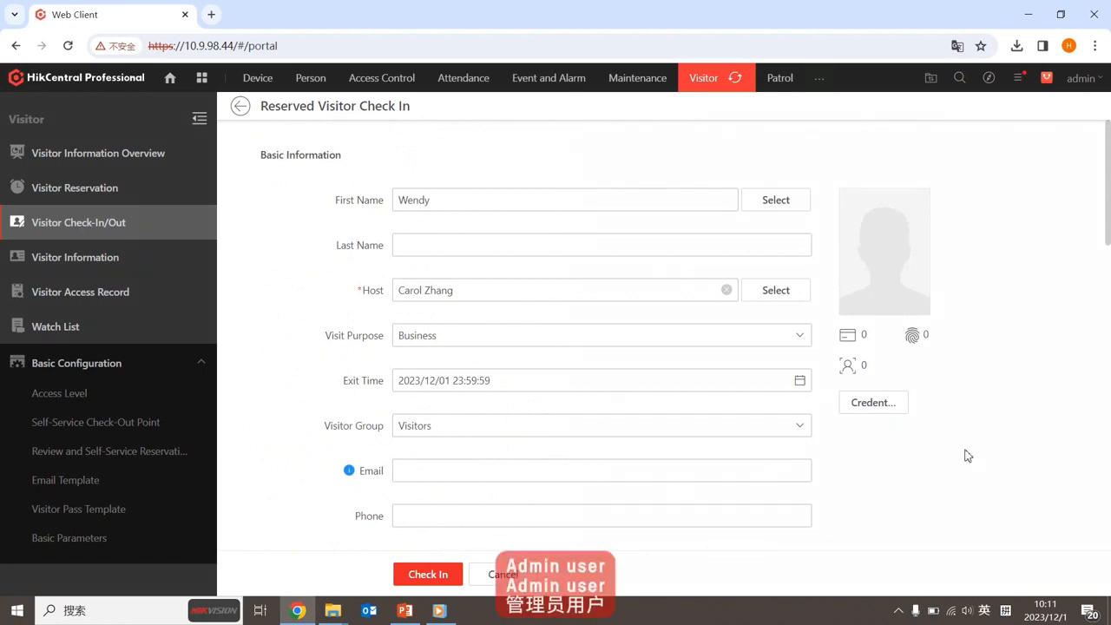
pyautogui.click(890, 413)
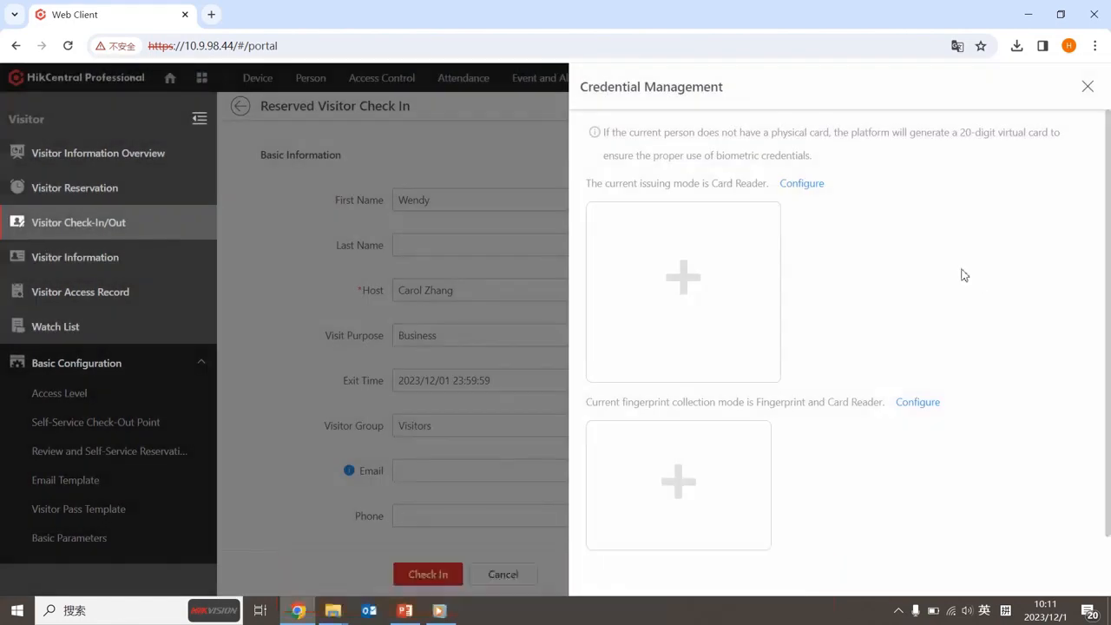
pyautogui.click(1088, 87)
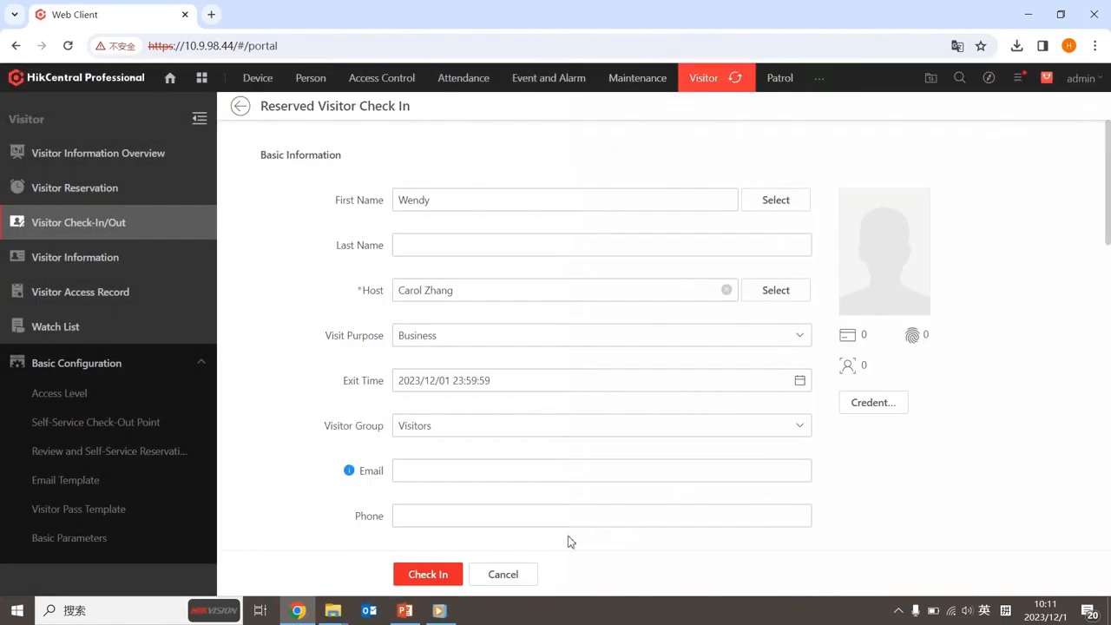
pyautogui.click(428, 574)
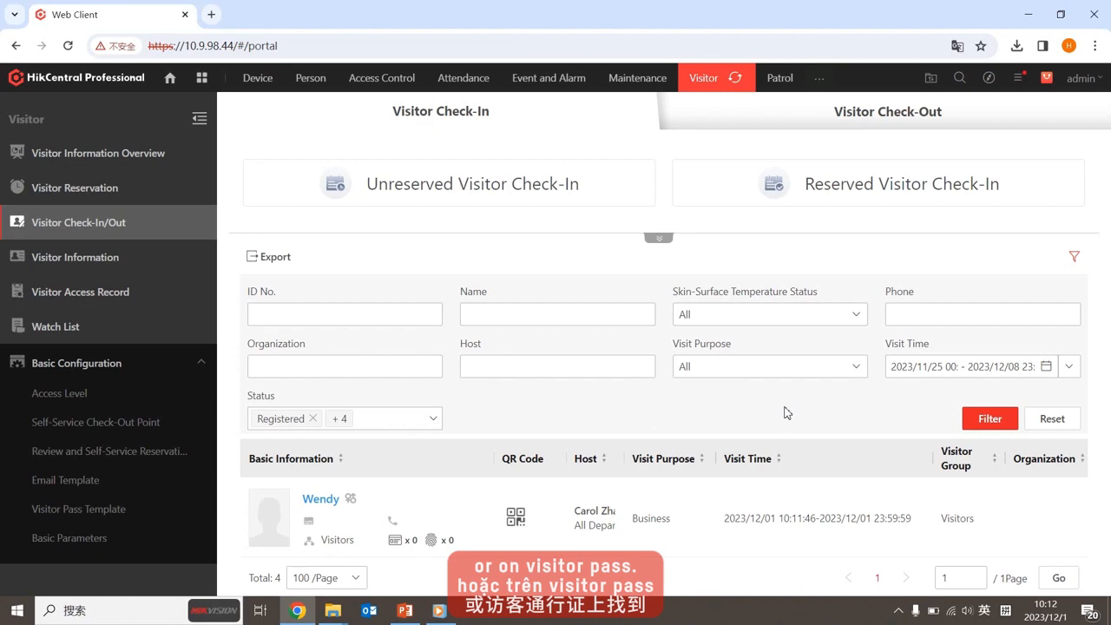
# Preview the checked-in visitor's printable receipt, then close it
pyautogui.hscroll(3, 1081, 516)
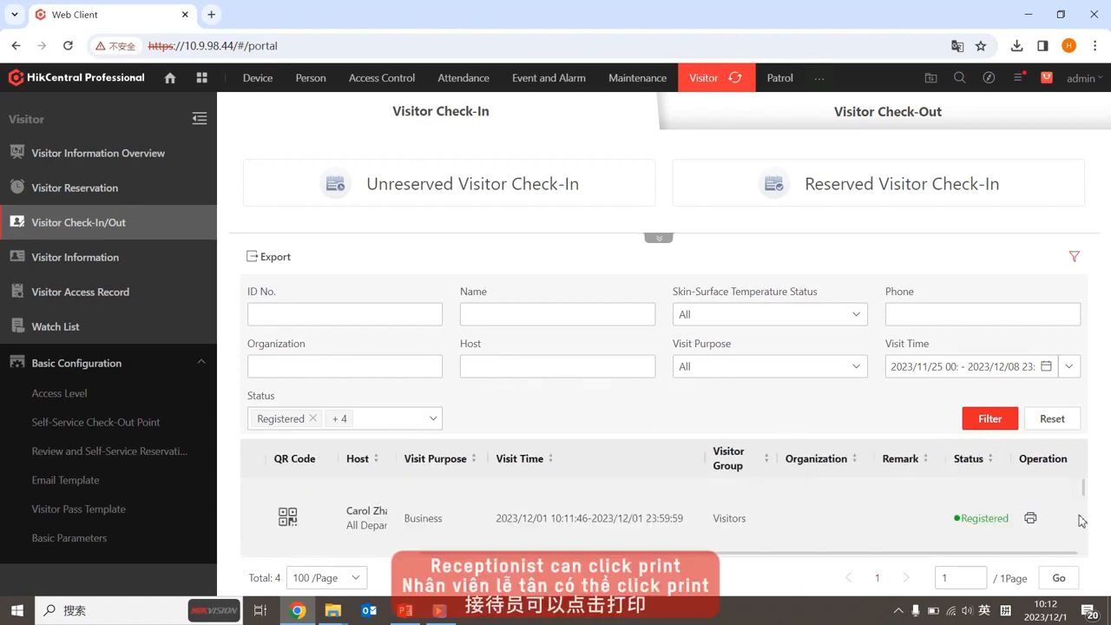
pyautogui.click(1031, 518)
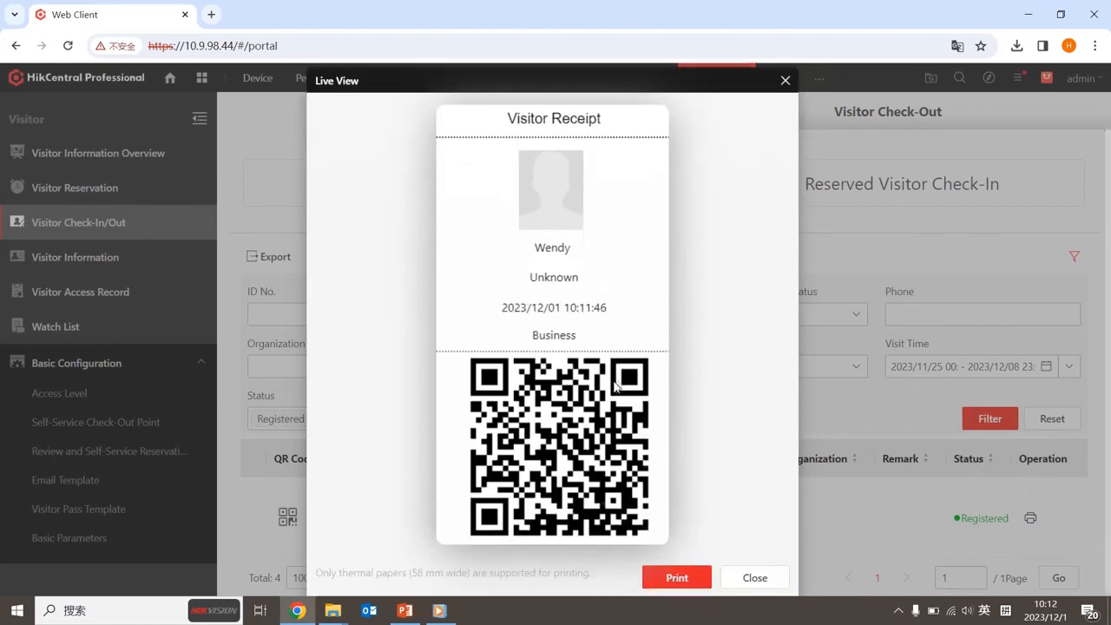
pyautogui.click(700, 575)
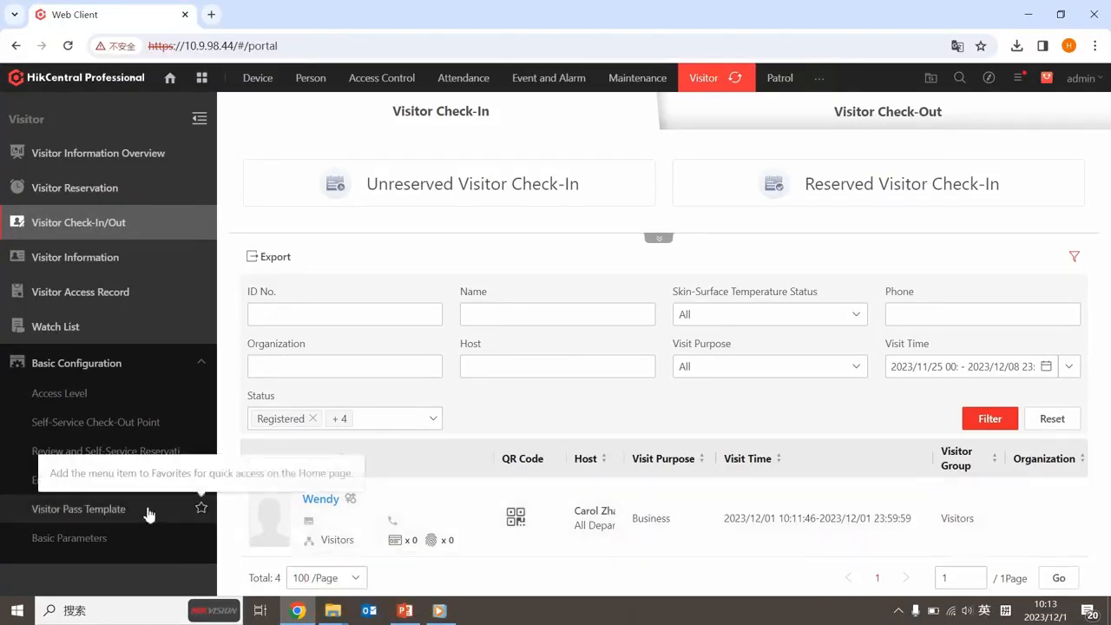
# Open the visitor pass templates and view the Card Template version
pyautogui.click(149, 515)
pyautogui.scroll(-2, 524, 452)
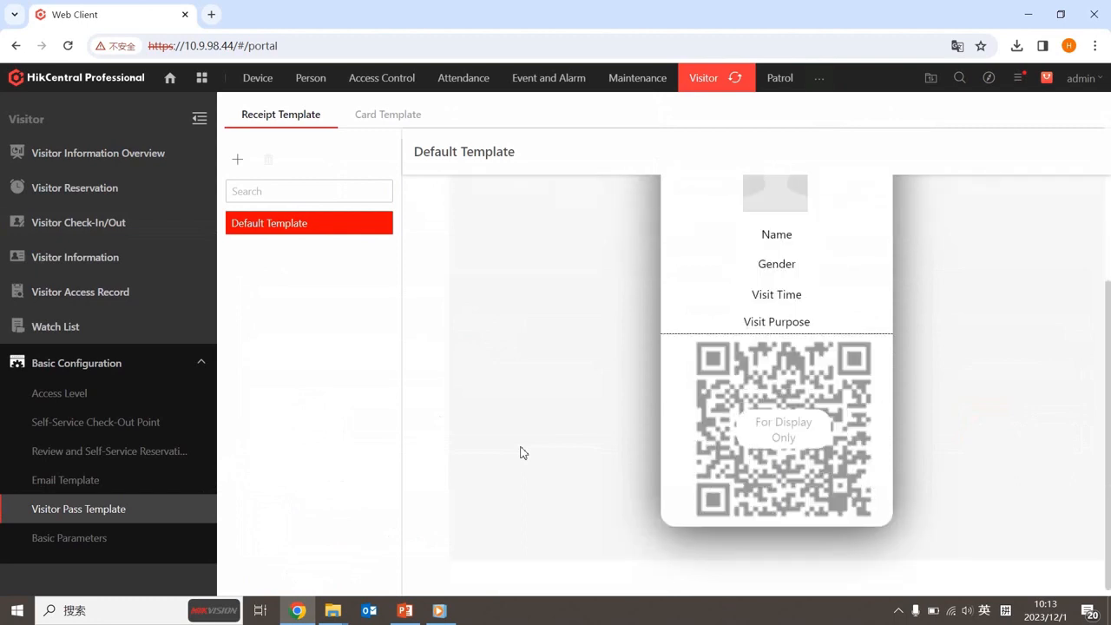
pyautogui.scroll(2, 524, 452)
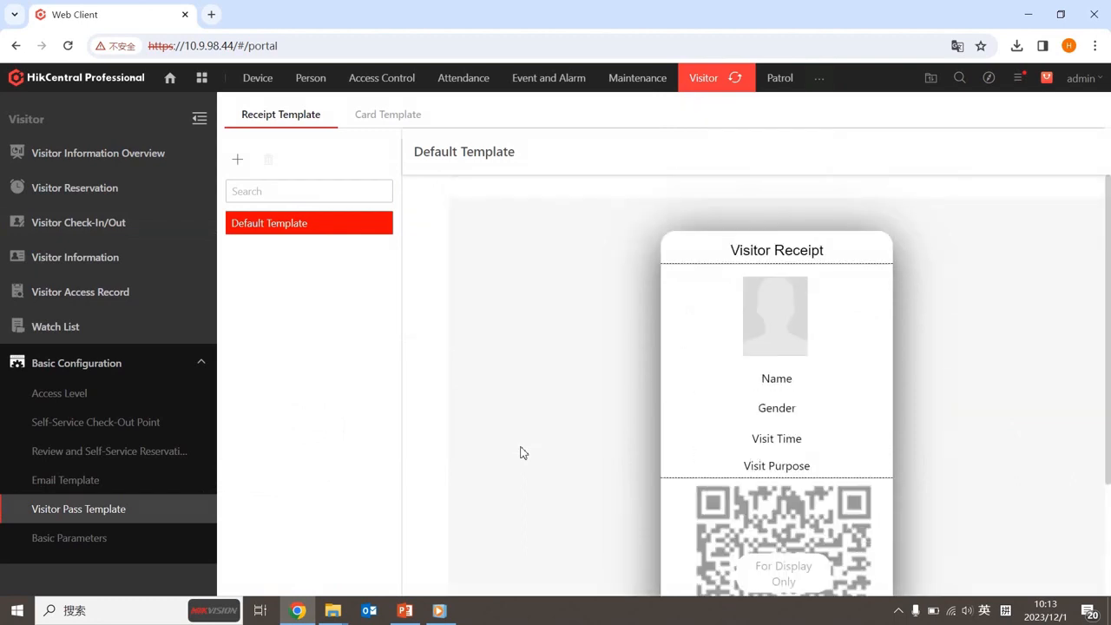
pyautogui.click(393, 121)
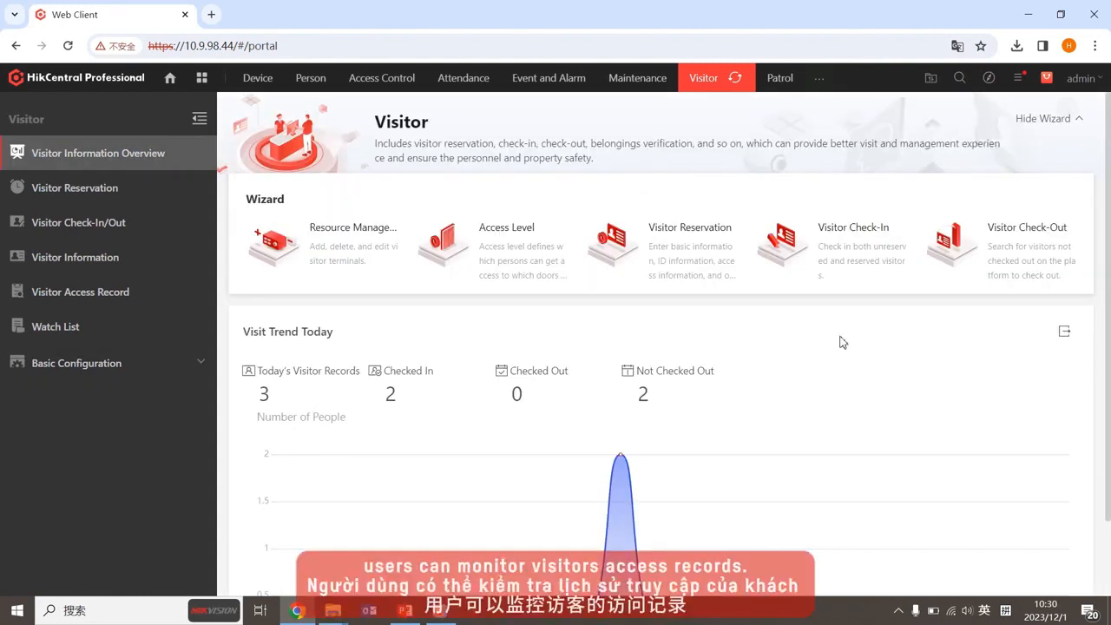
# Check the visitor's card-swipe details in Visitor Access Record, then go to Identity Access Search
pyautogui.click(123, 293)
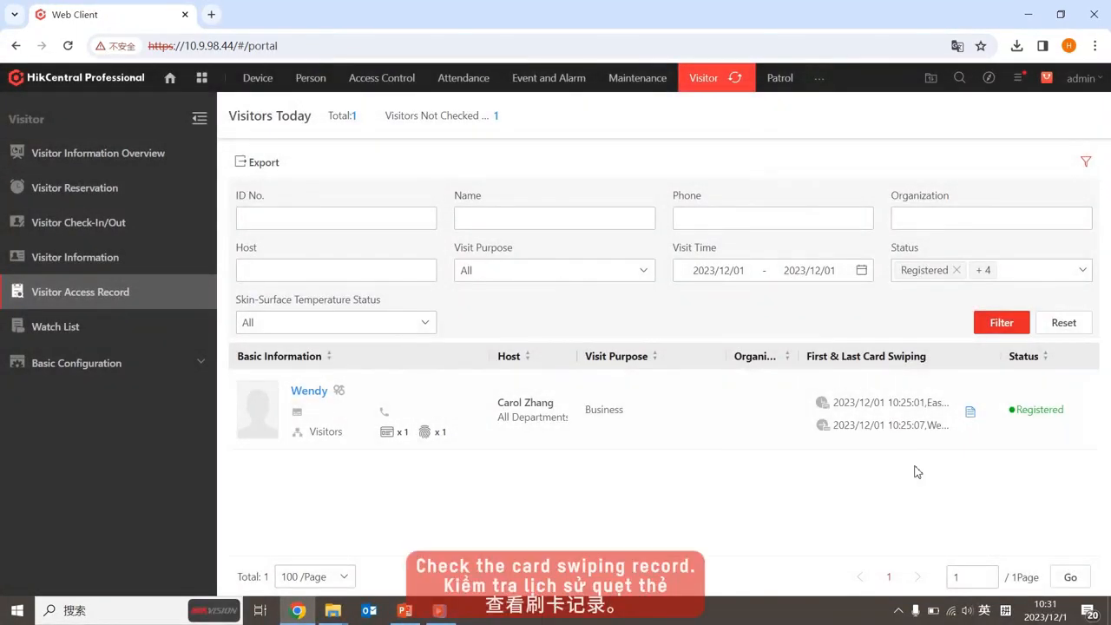
pyautogui.click(971, 415)
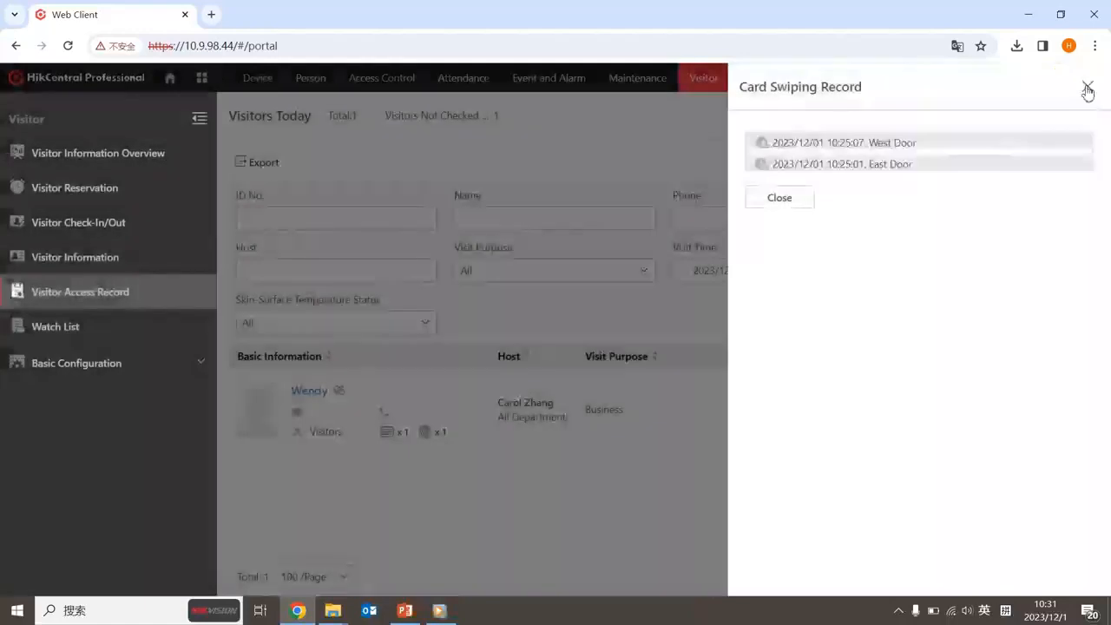
pyautogui.click(1087, 88)
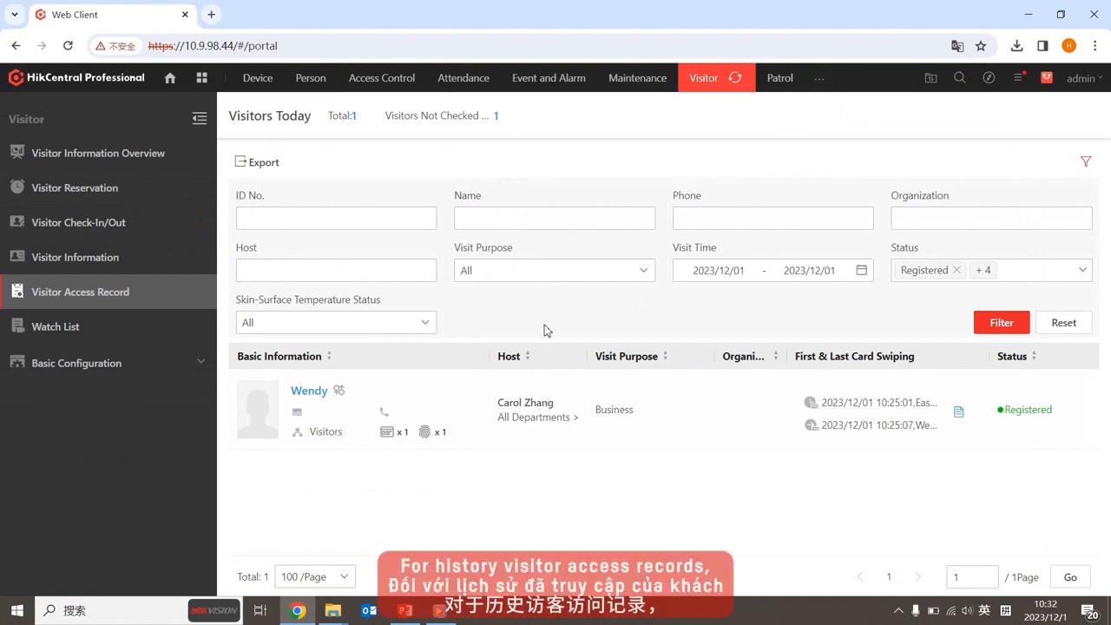
pyautogui.click(410, 87)
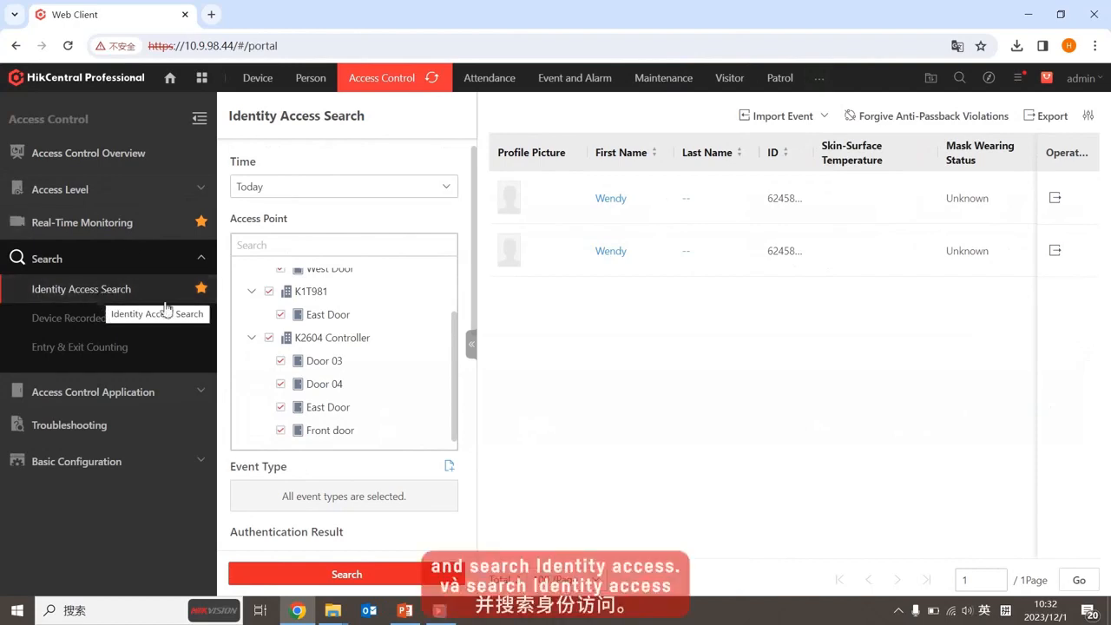
# Search identity access events for visitors over the Current Week
pyautogui.click(385, 186)
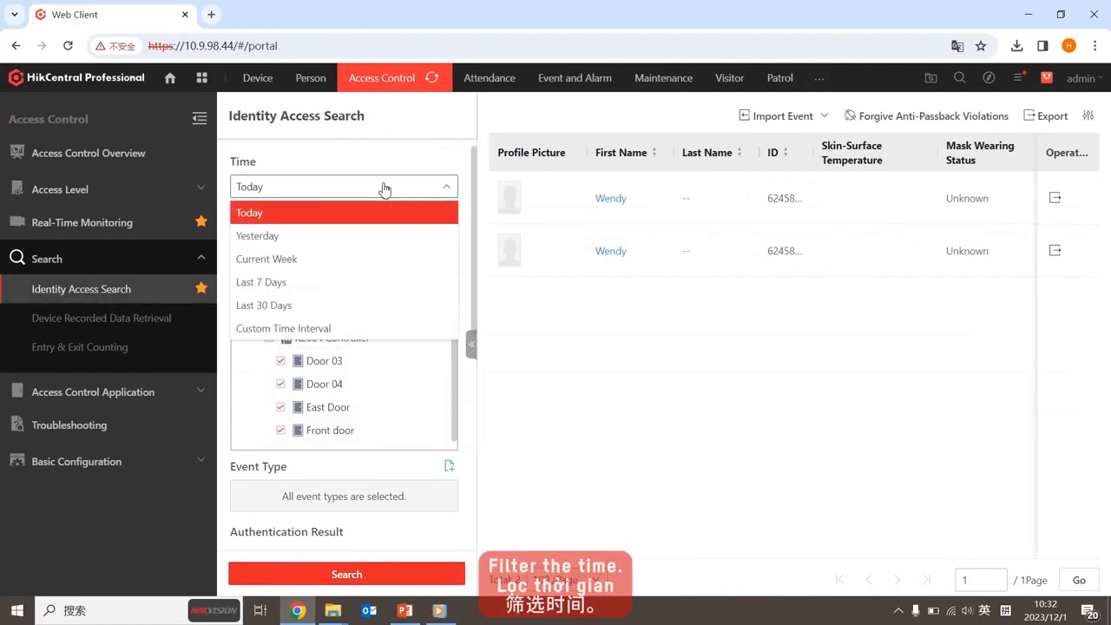
pyautogui.click(306, 259)
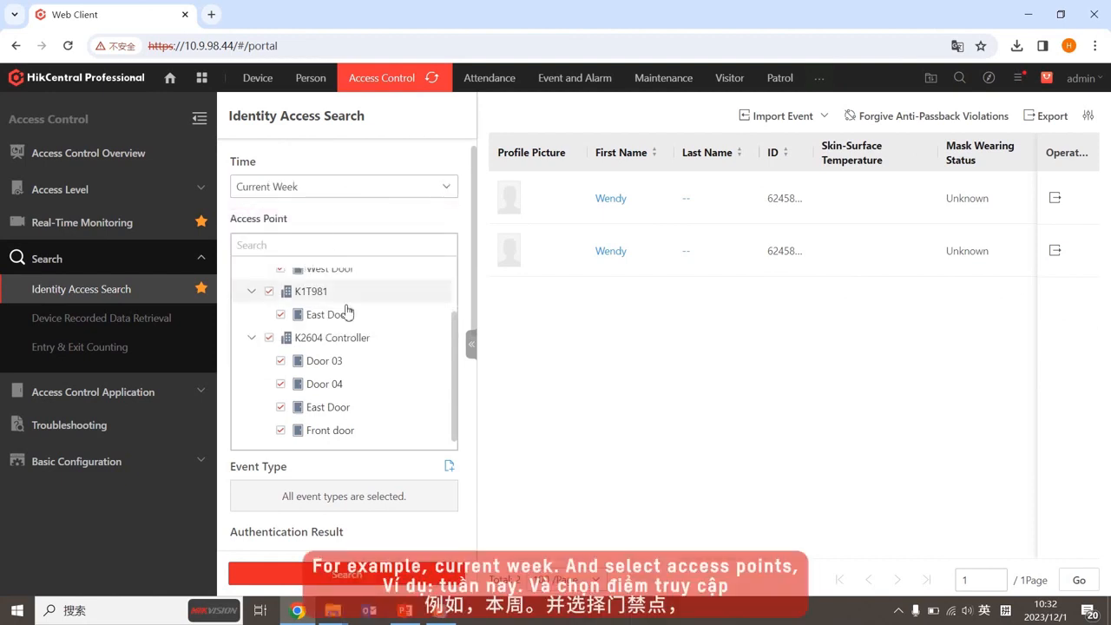
pyautogui.scroll(2, 348, 314)
pyautogui.scroll(-2, 330, 343)
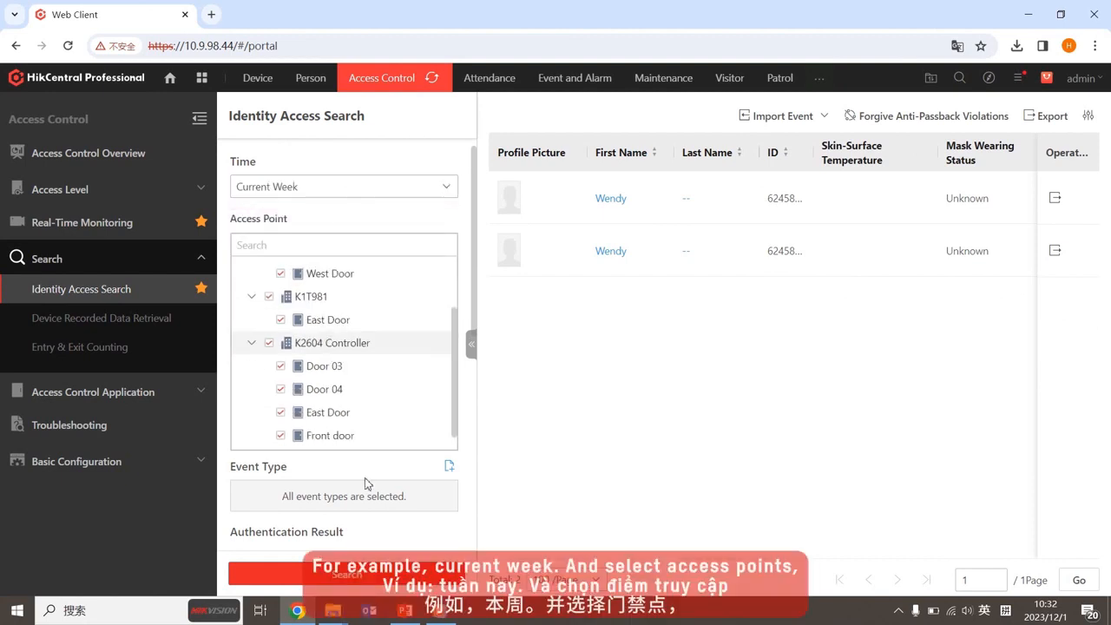
pyautogui.scroll(-4, 363, 465)
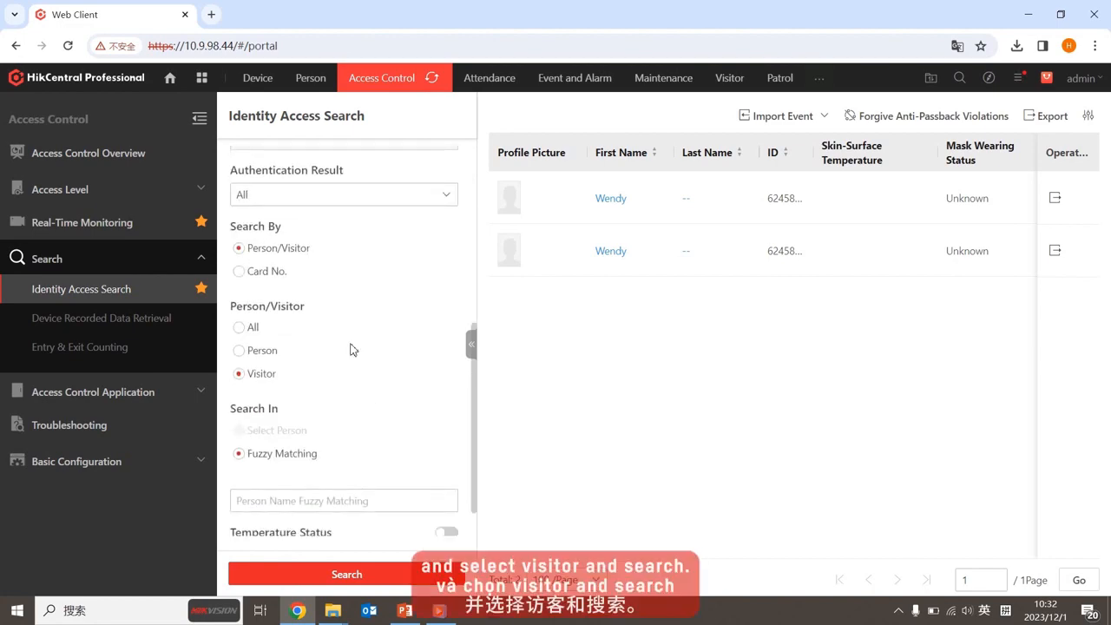
pyautogui.click(347, 573)
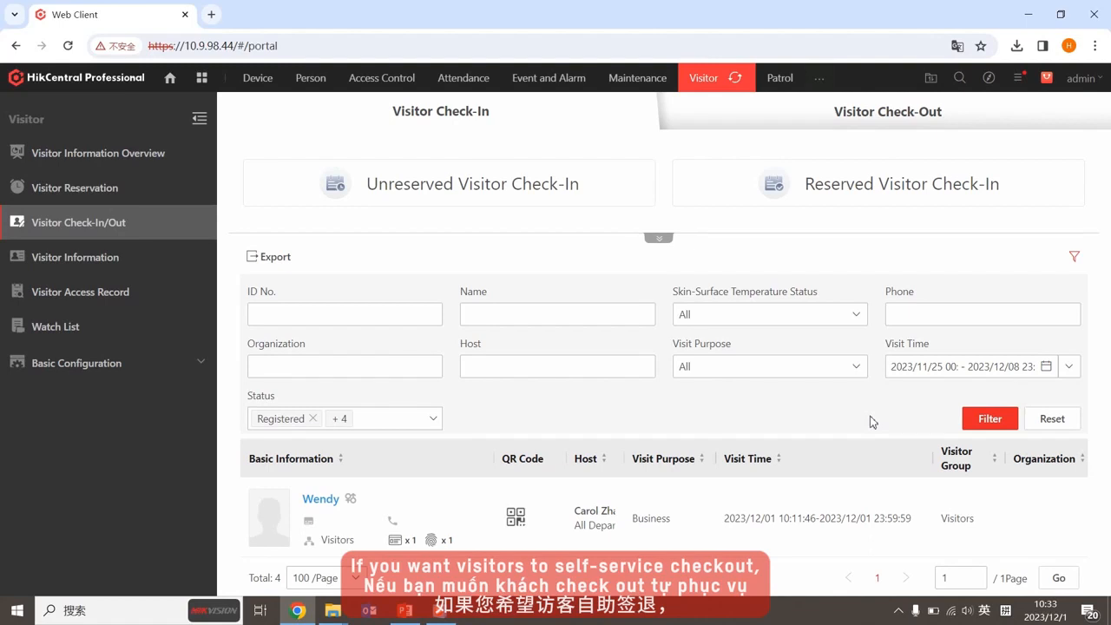
# Add K1T981's East Door as a self-service check-out point
pyautogui.click(134, 364)
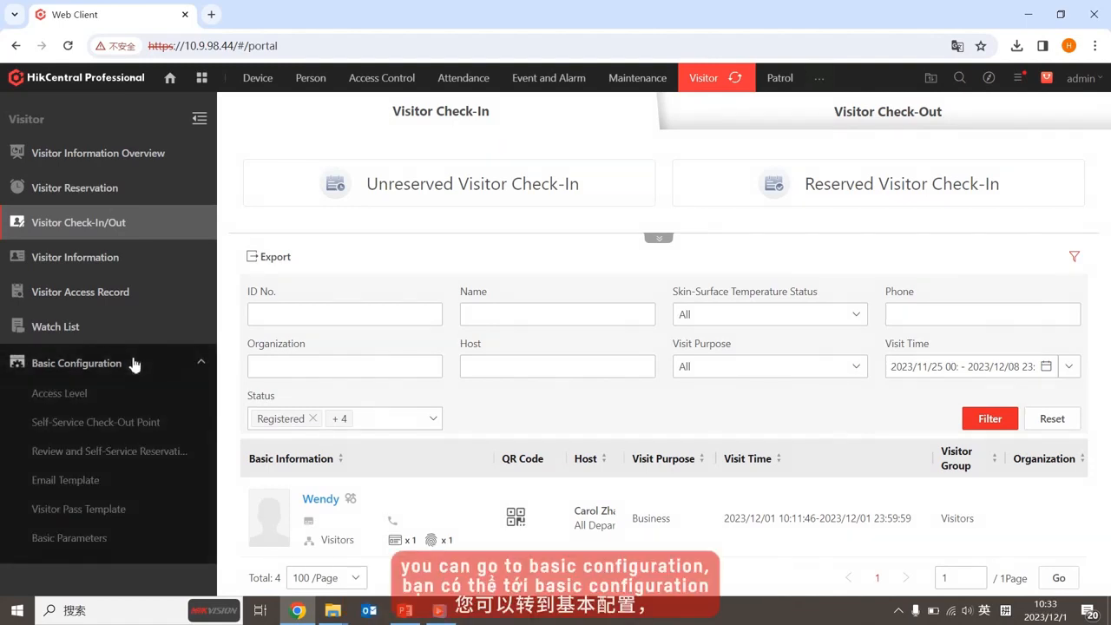
pyautogui.click(144, 425)
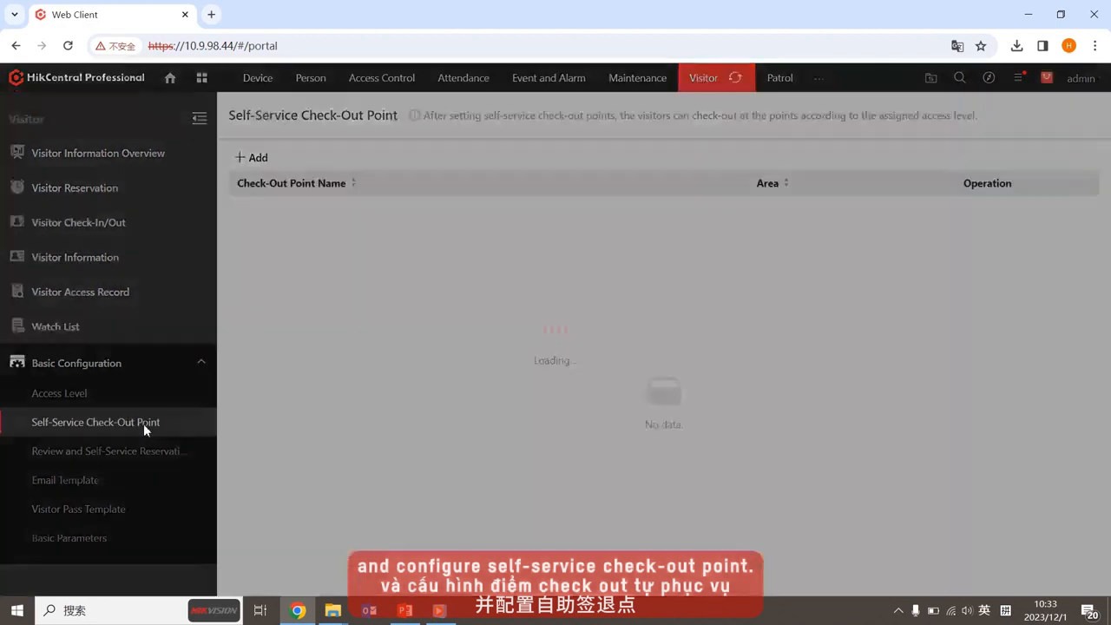
pyautogui.click(259, 159)
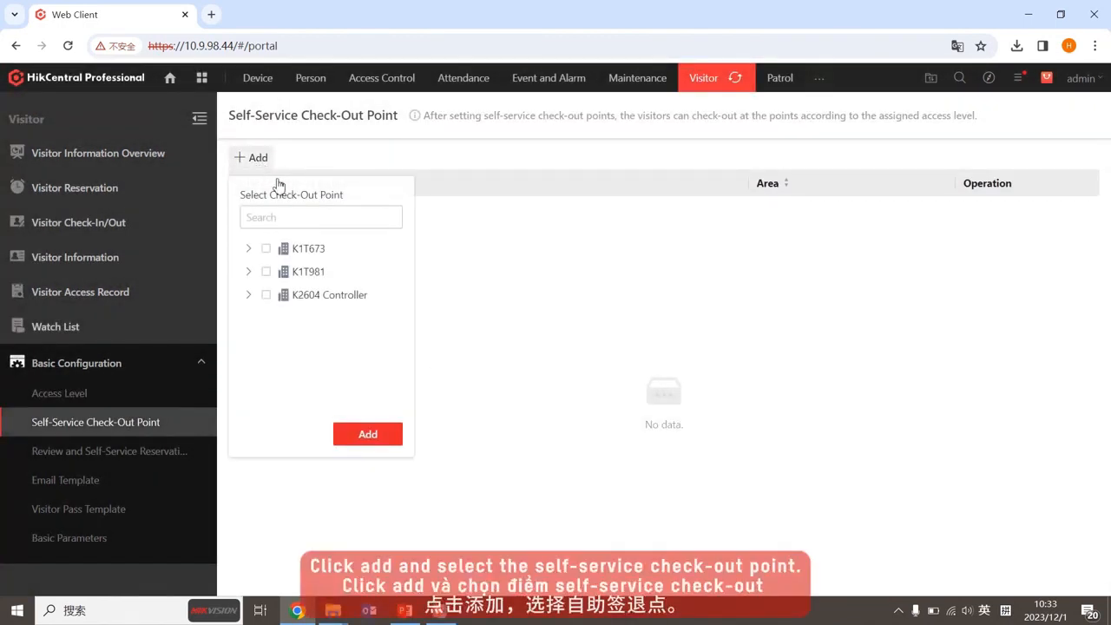
pyautogui.click(250, 271)
pyautogui.click(266, 272)
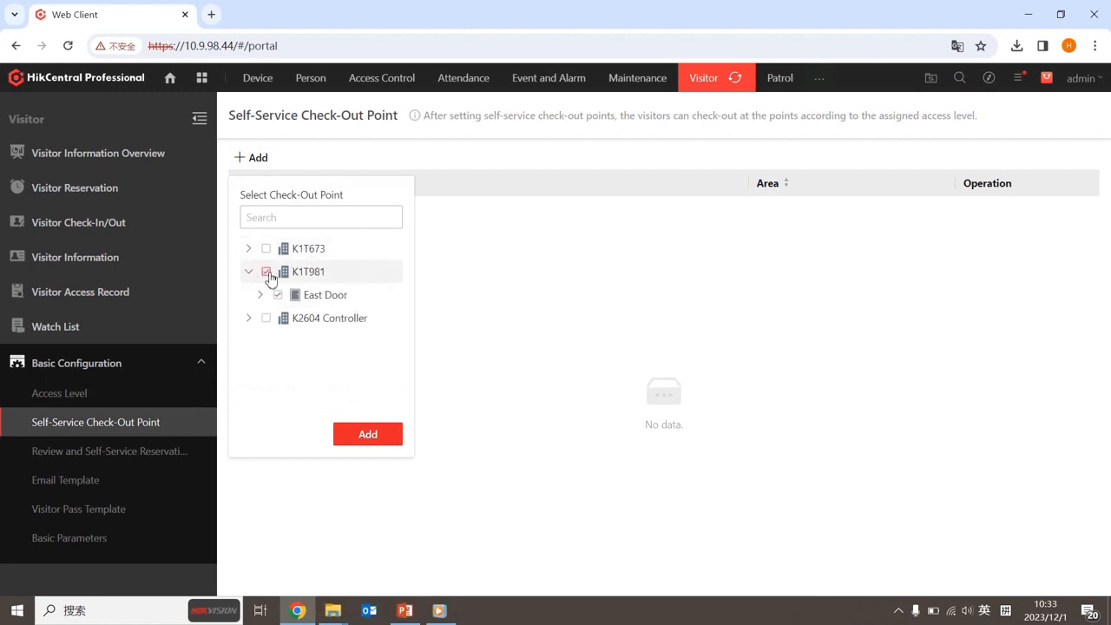
pyautogui.click(367, 434)
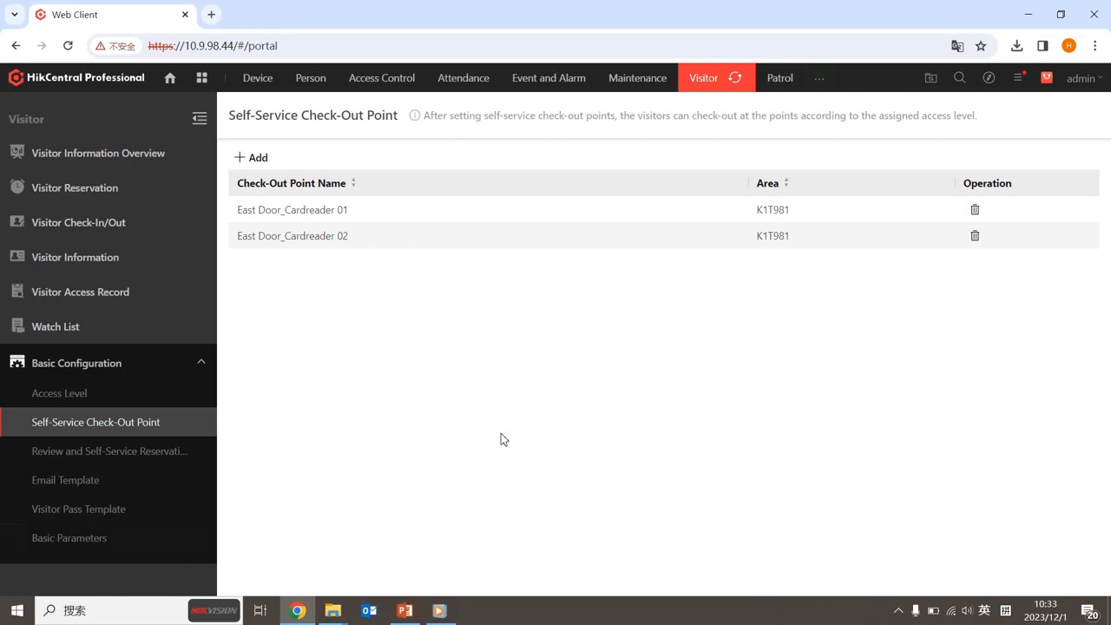
# In Basic Parameters, make visitors not checked out after exit time trigger an alarm
pyautogui.click(120, 547)
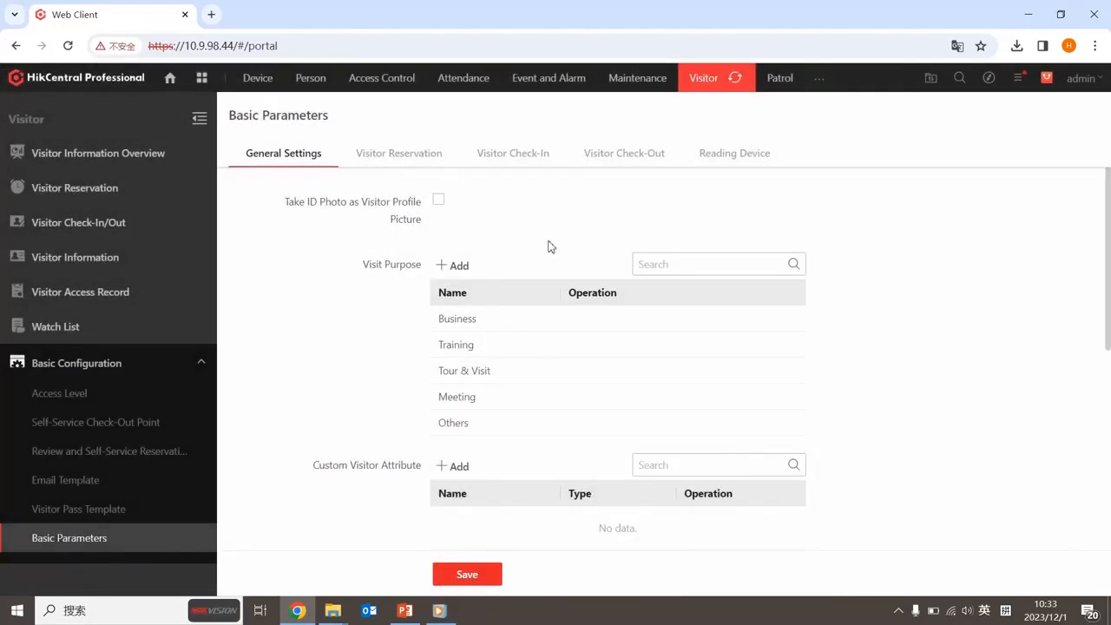
pyautogui.click(606, 161)
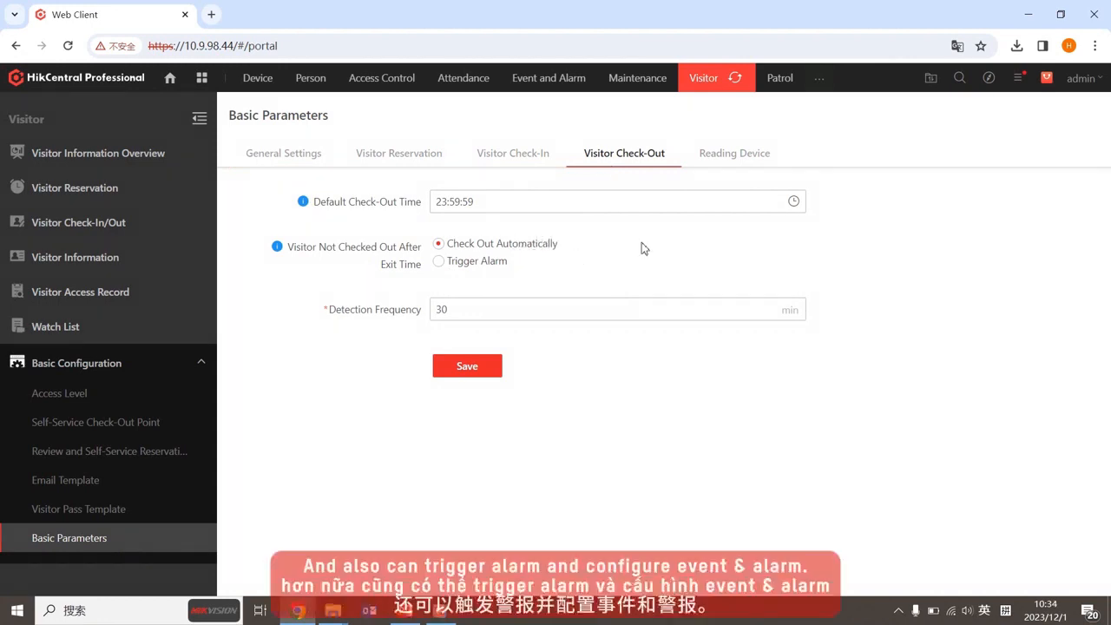
pyautogui.click(496, 264)
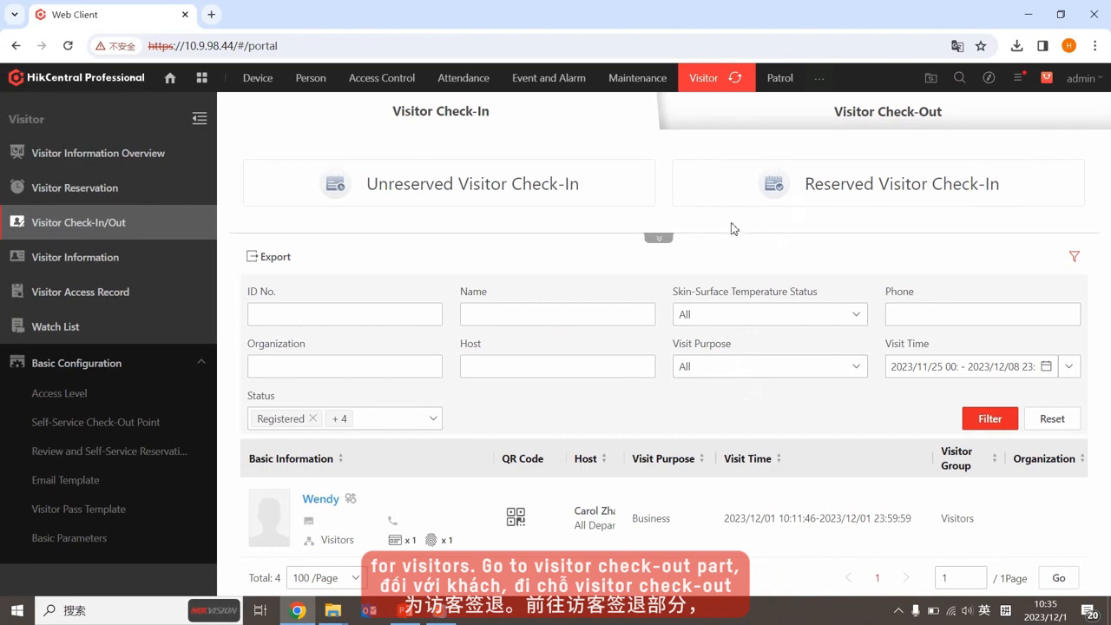
# Check out the first waiting visitor on the Visitor Check-Out tab, then go to the Watch List
pyautogui.click(859, 117)
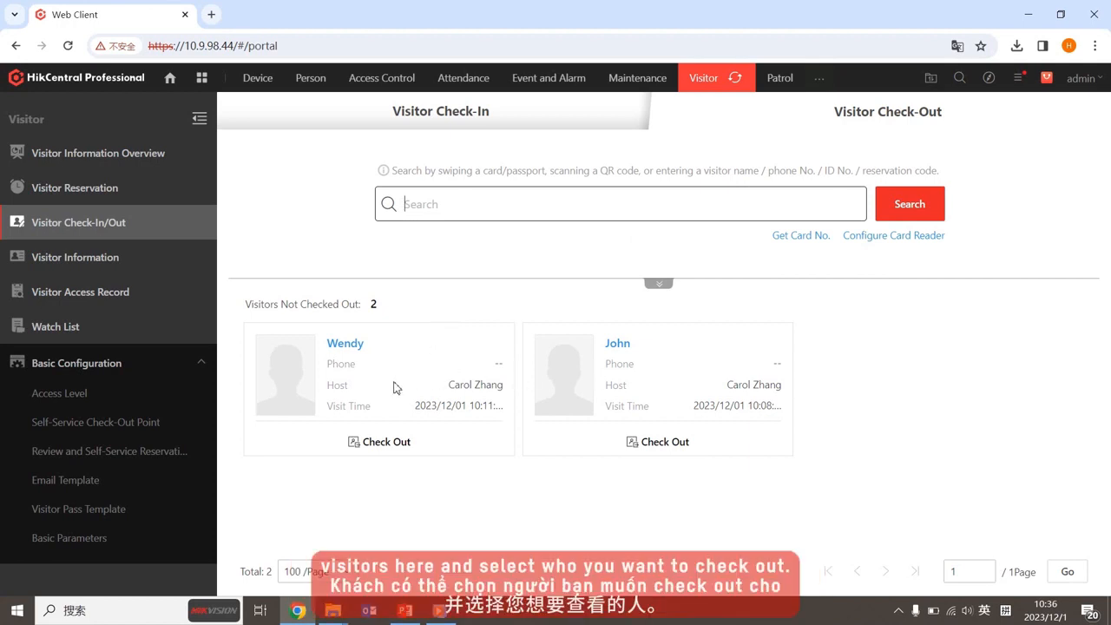
pyautogui.click(402, 440)
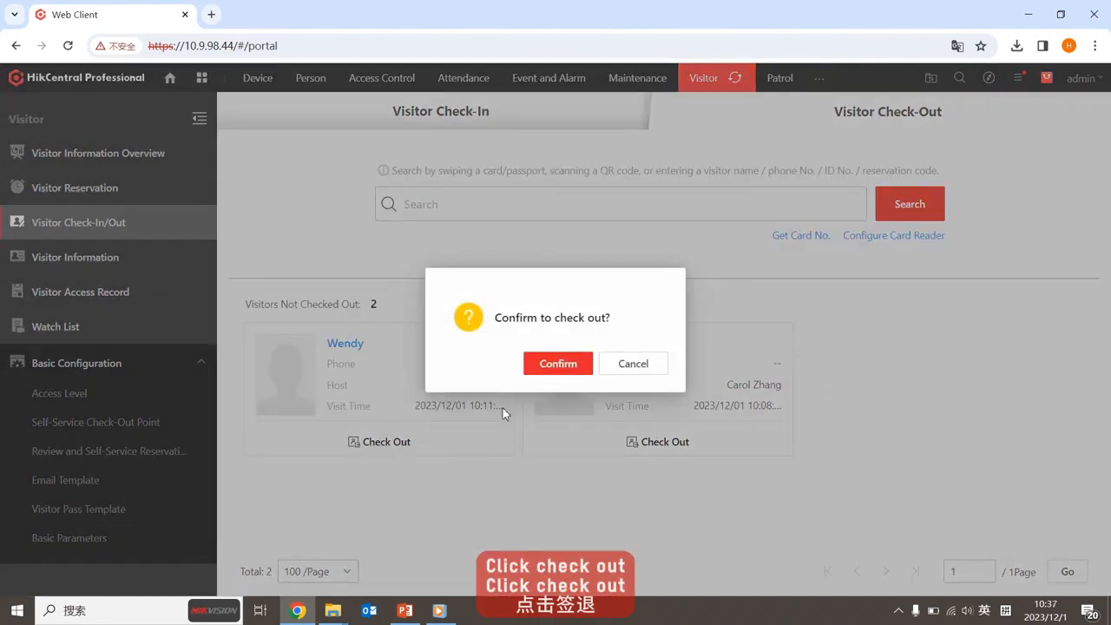
pyautogui.click(544, 369)
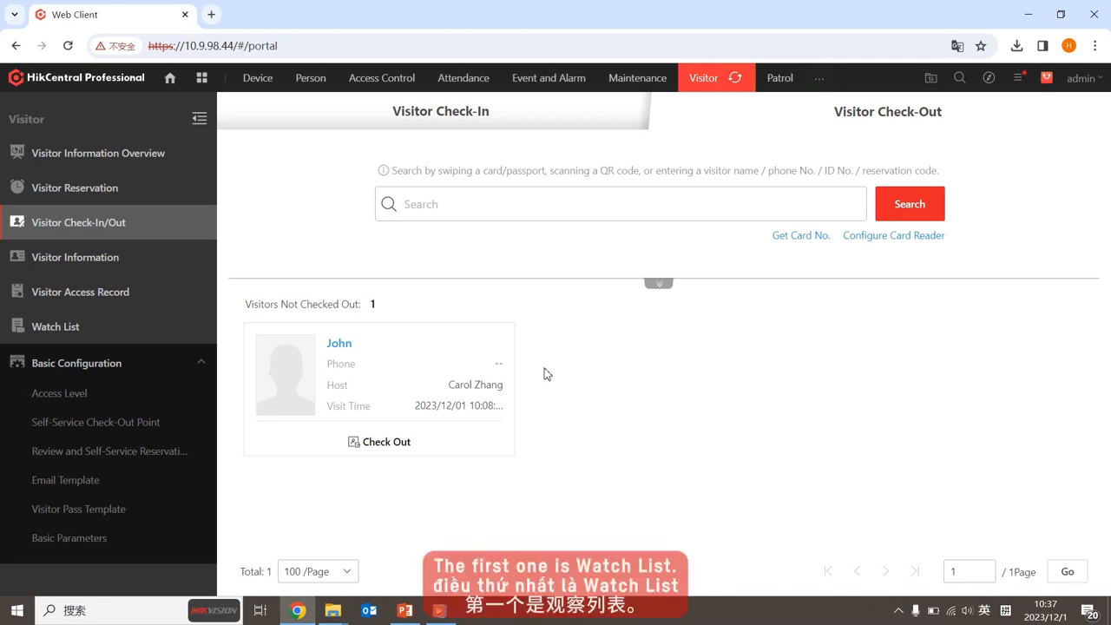
pyautogui.click(78, 337)
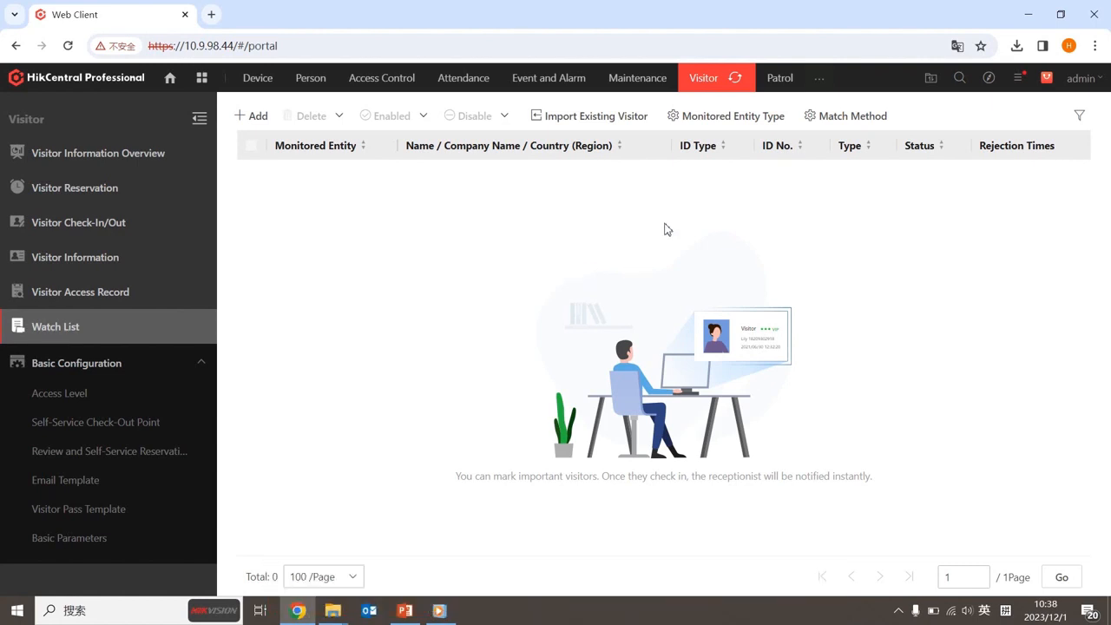
# Create a new monitored entity type named 'VIP'
pyautogui.click(726, 116)
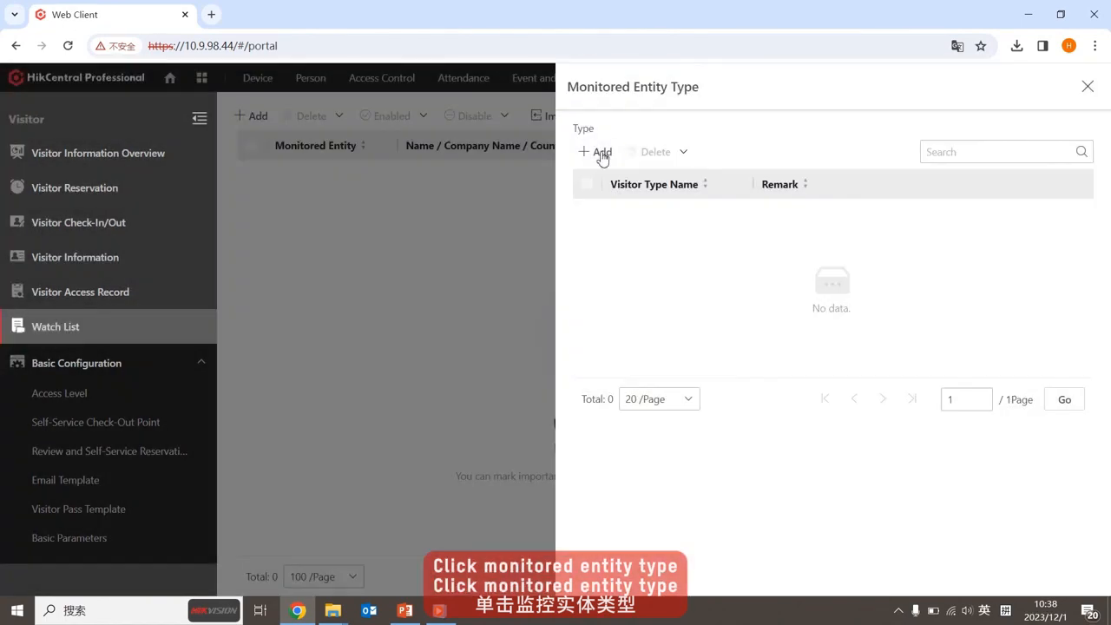
pyautogui.click(600, 152)
pyautogui.click(632, 213)
pyautogui.write('VIP')
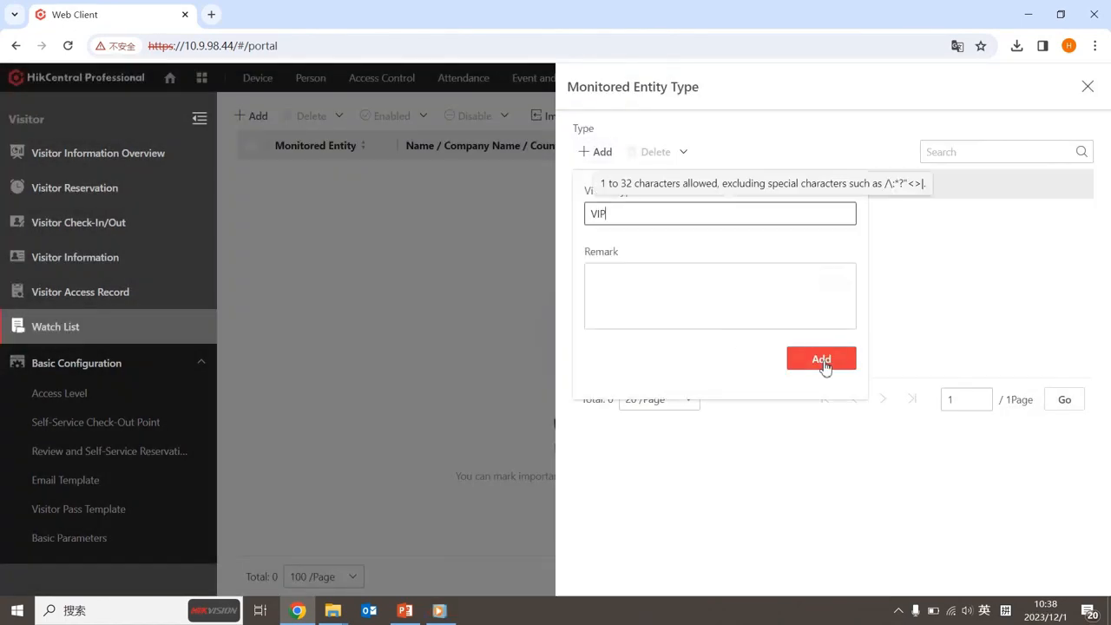
pyautogui.click(823, 361)
pyautogui.click(1088, 86)
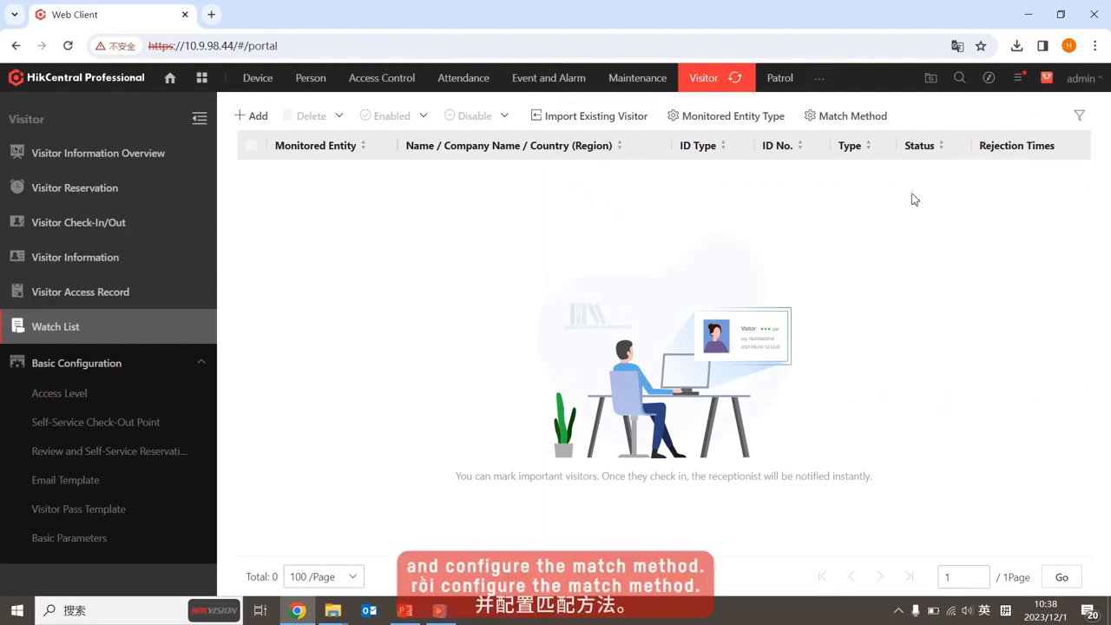
# Confirm the watch list match method settings and start adding a new entity
pyautogui.click(854, 116)
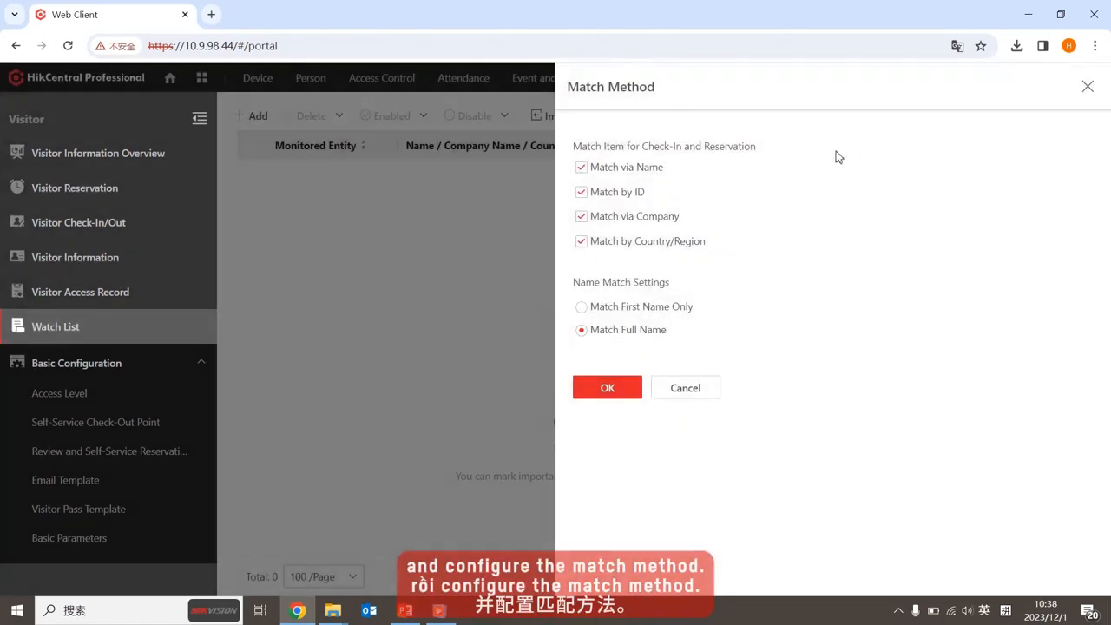
pyautogui.click(625, 391)
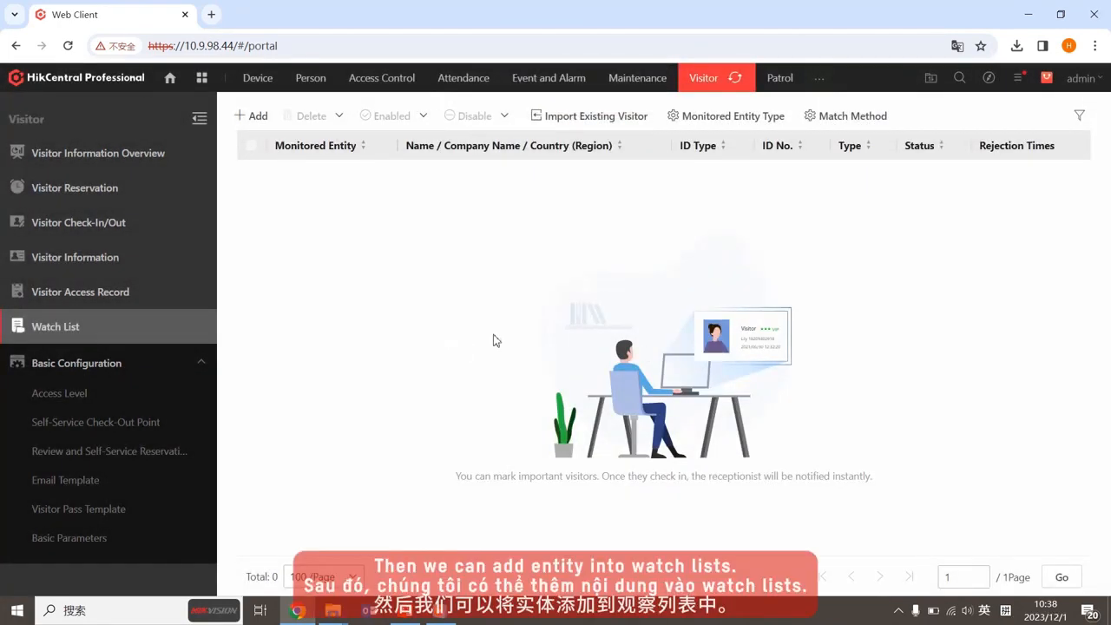
pyautogui.click(259, 118)
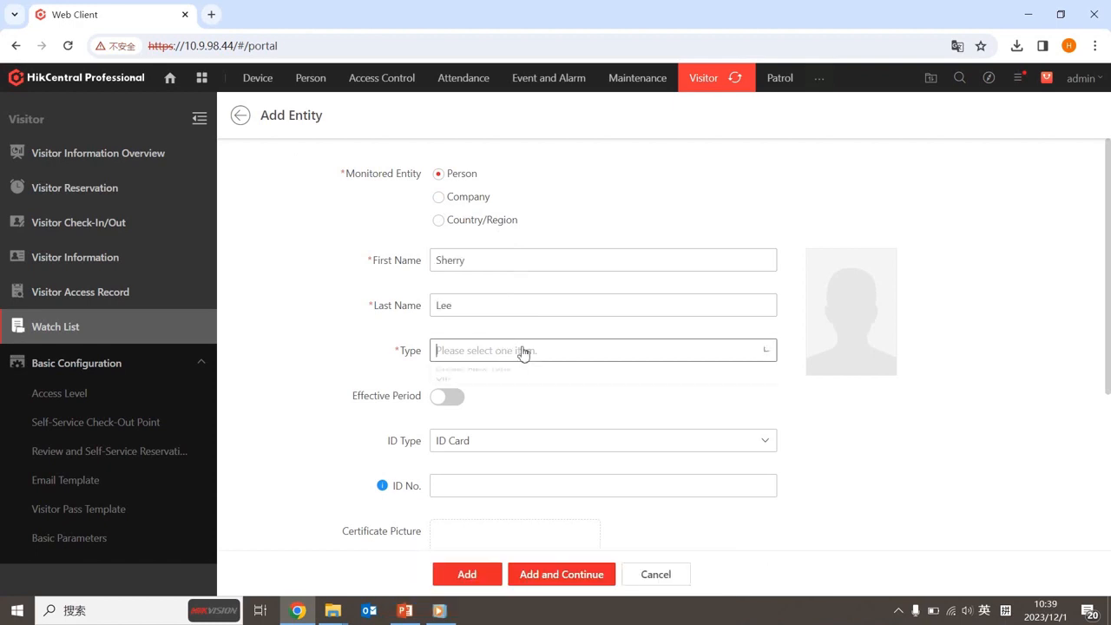
# Set the person entity's type to VIP and add it to the watch list
pyautogui.click(521, 351)
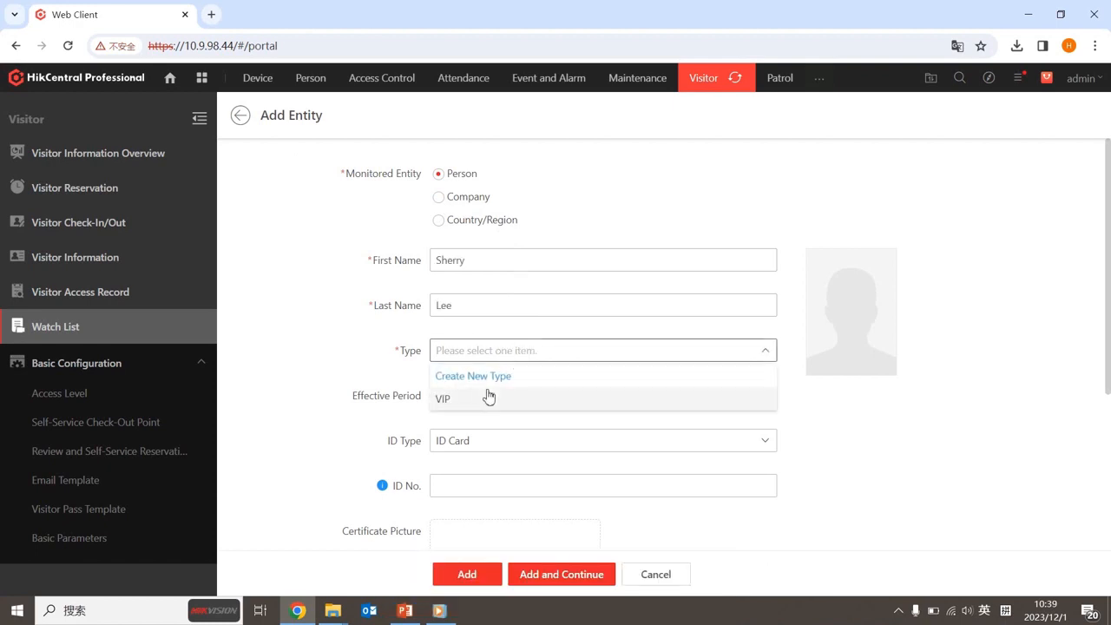
pyautogui.click(486, 391)
pyautogui.click(467, 575)
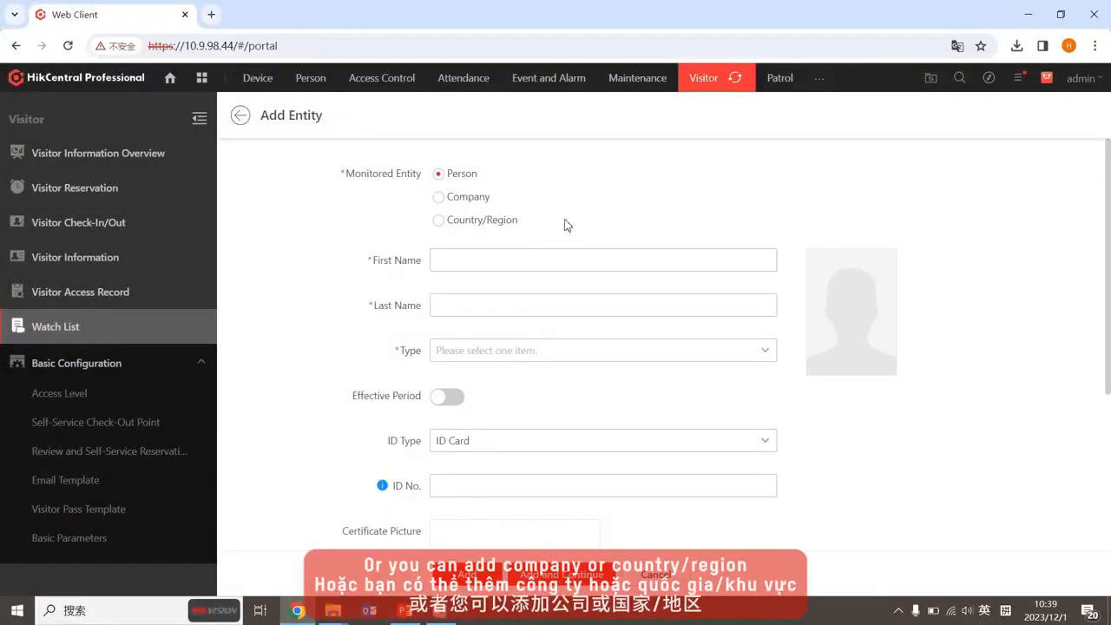
# Add the company 'Hik' to the watch list with type VIP
pyautogui.click(469, 197)
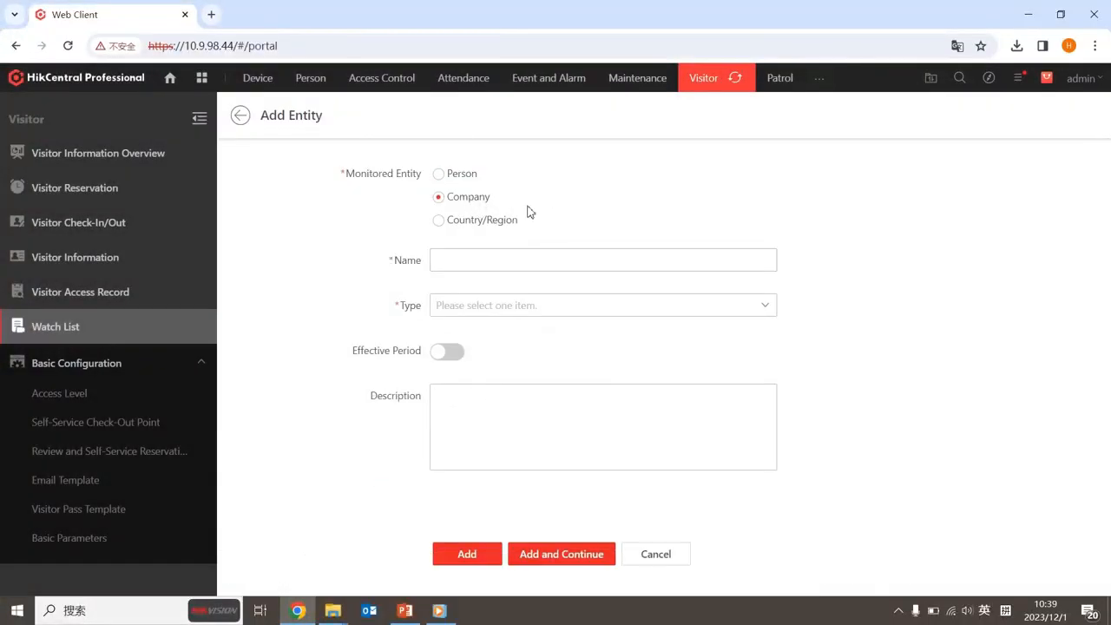
pyautogui.click(539, 260)
pyautogui.click(531, 306)
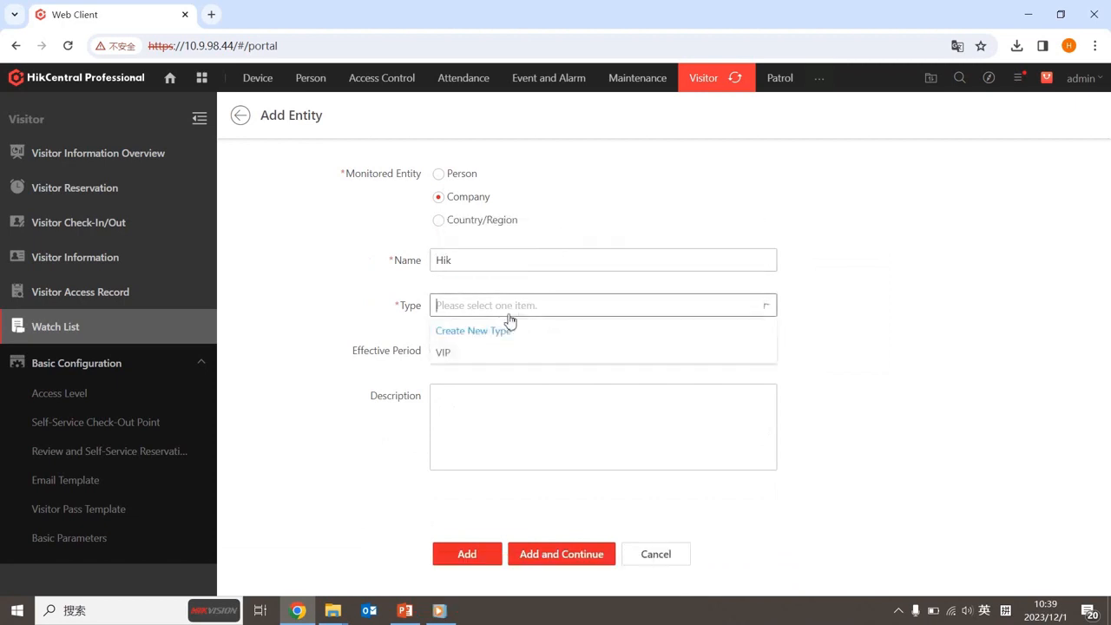
pyautogui.click(466, 355)
pyautogui.click(467, 556)
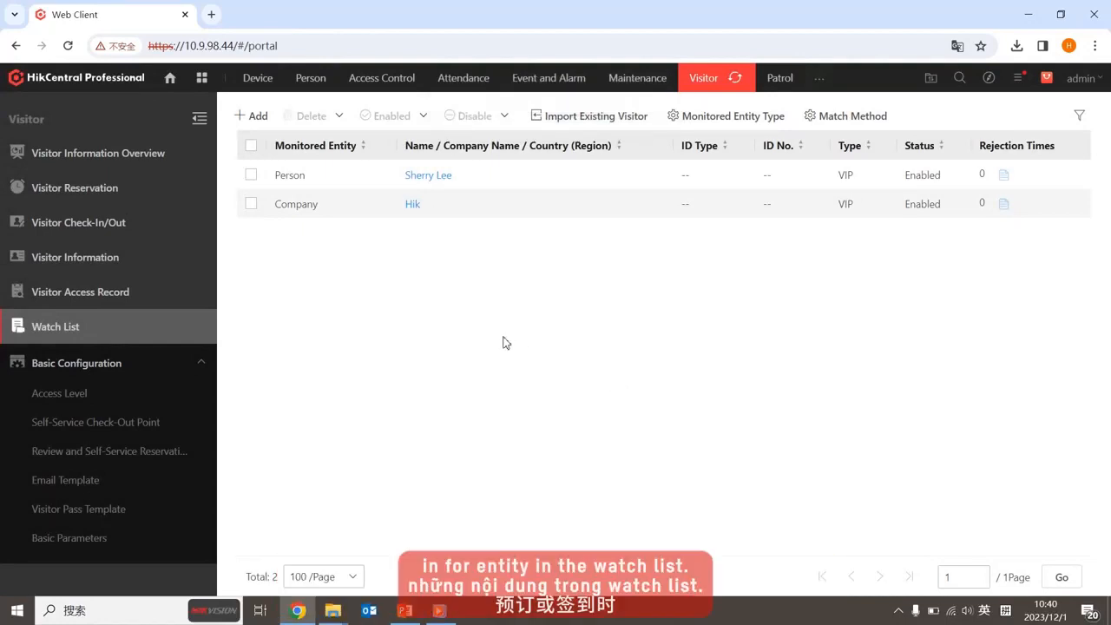
# Start a new visitor reservation and enter the visitor's first and last name
pyautogui.click(75, 192)
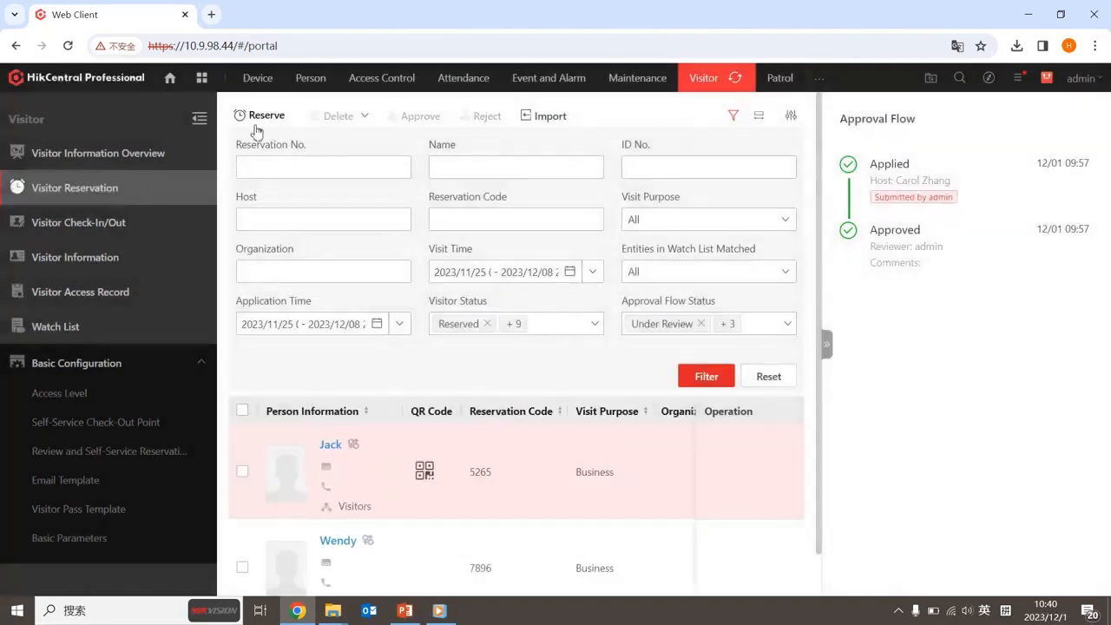
pyautogui.click(253, 124)
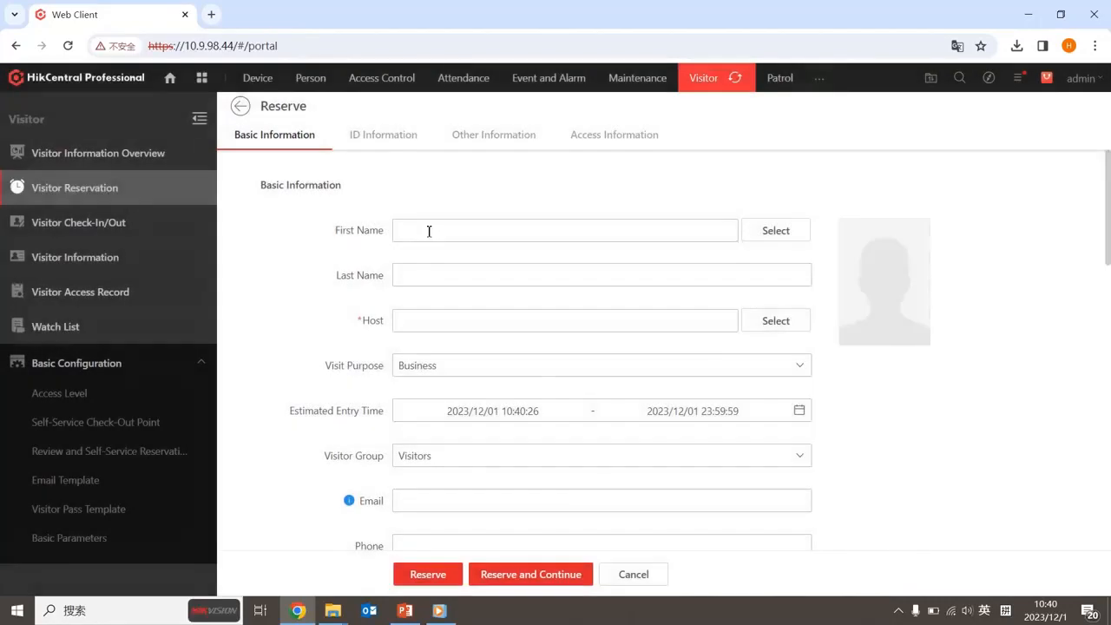
pyautogui.click(429, 232)
pyautogui.click(444, 270)
pyautogui.write('Lee')
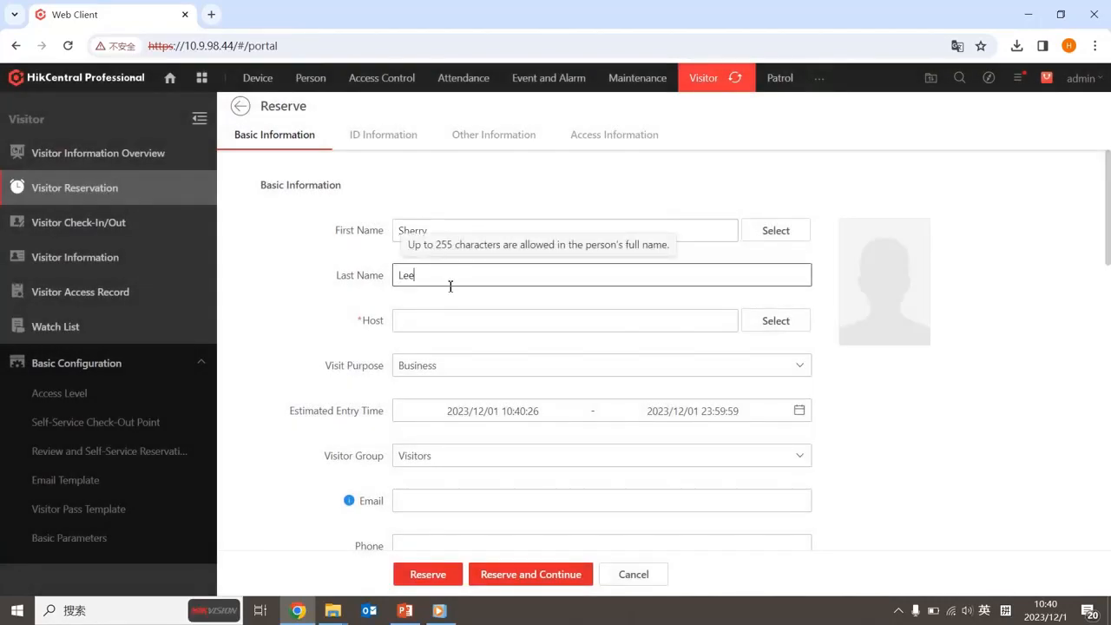
# Pick a host, submit the reservation without an email, and allow the watch-listed visit
pyautogui.click(776, 321)
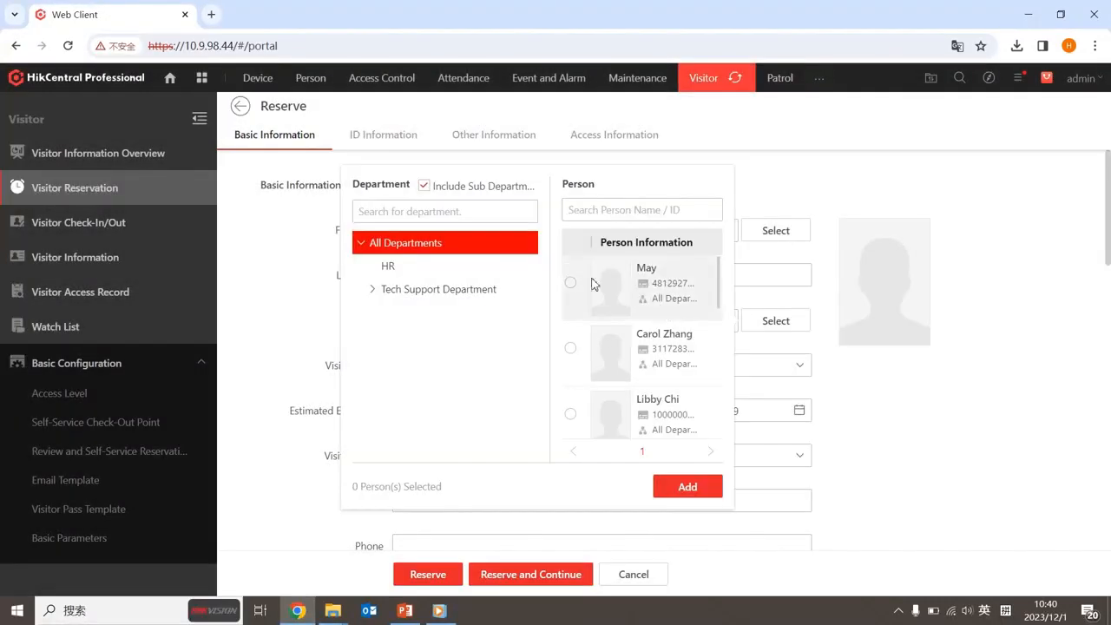
pyautogui.click(570, 282)
pyautogui.click(685, 488)
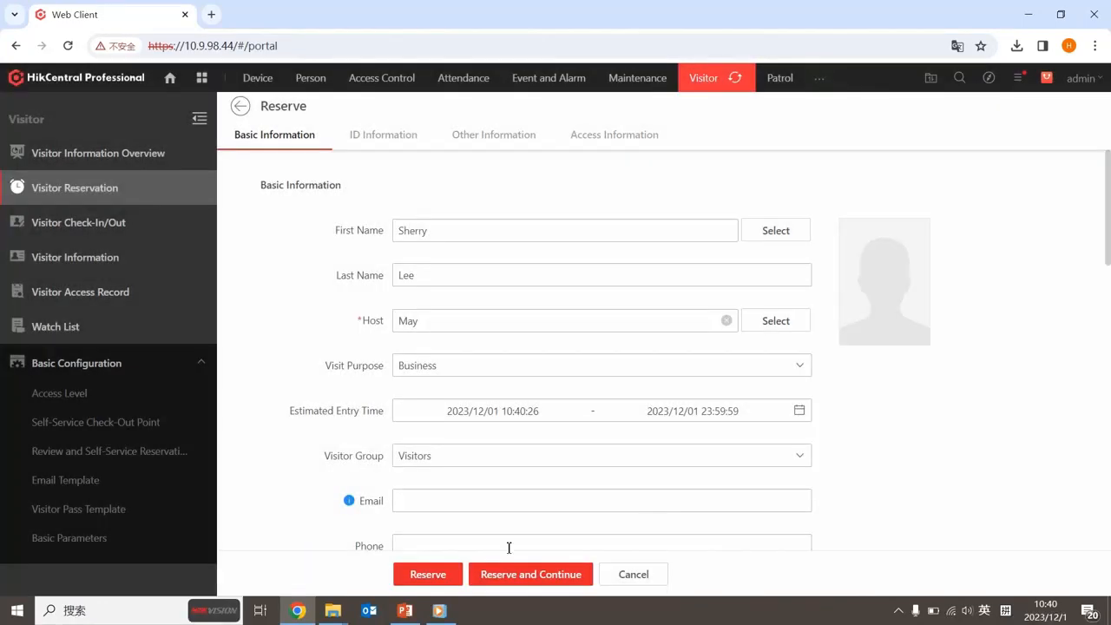
pyautogui.click(428, 574)
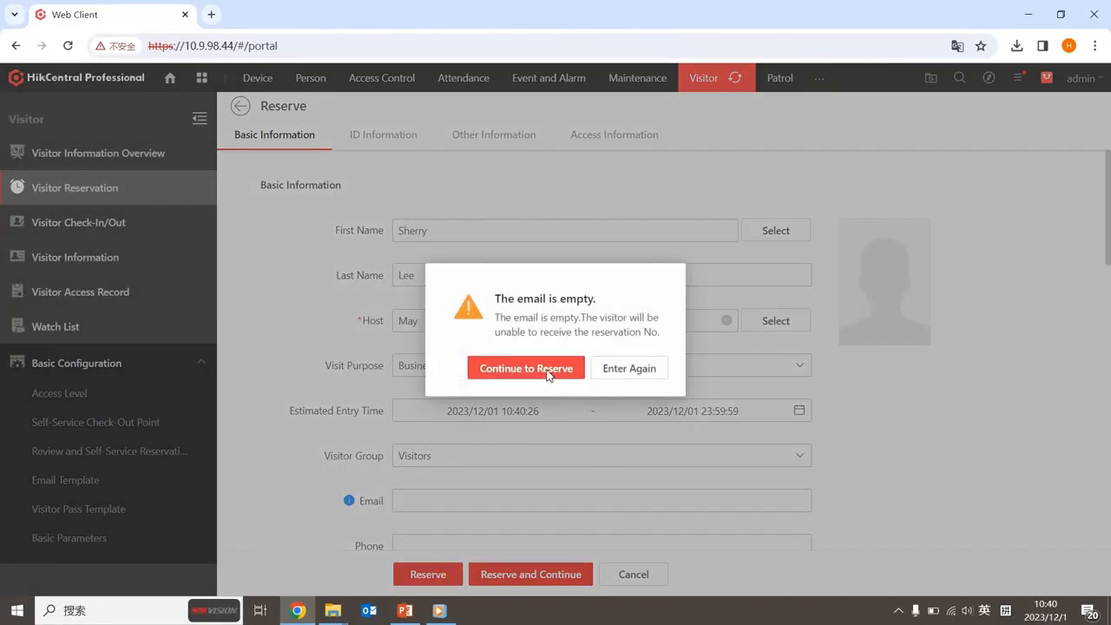
pyautogui.click(526, 369)
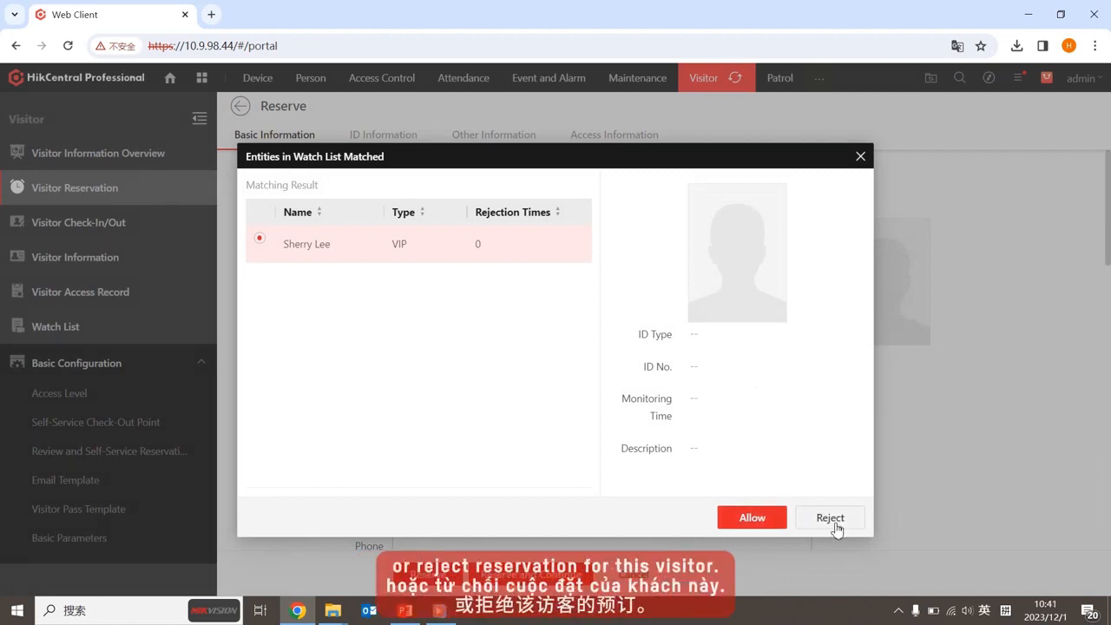
pyautogui.click(772, 520)
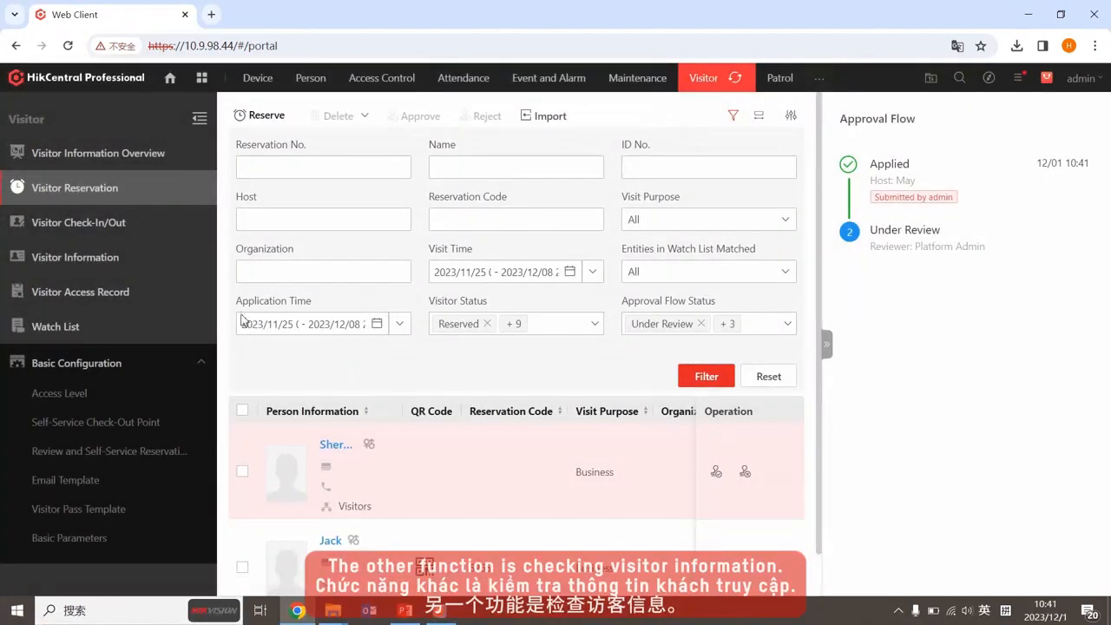
pyautogui.click(41, 261)
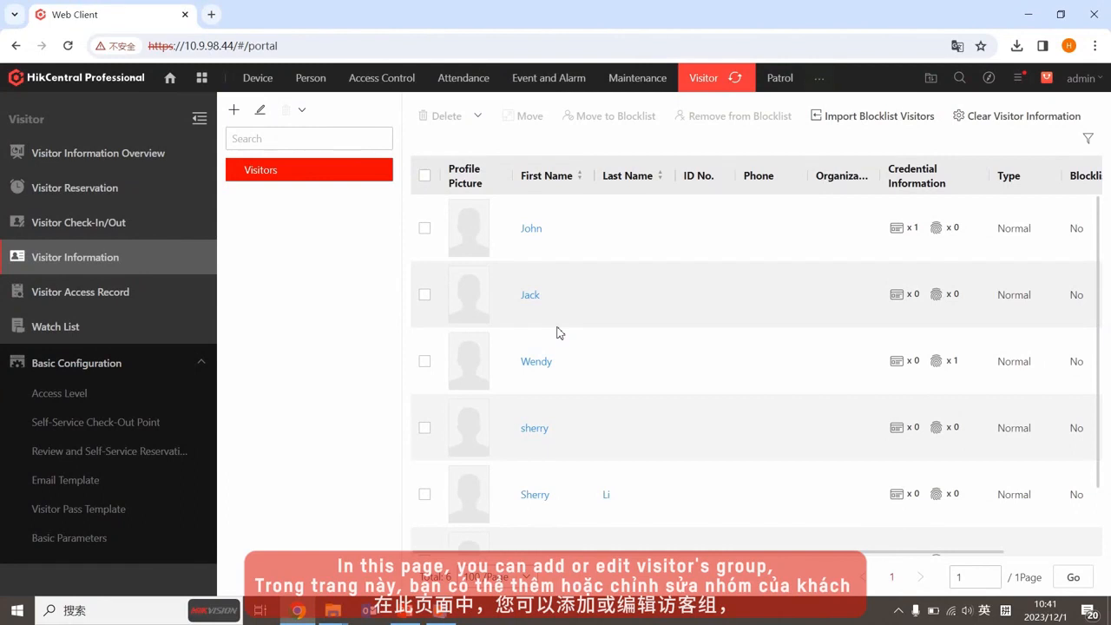
# Dismiss the new visitor group prompt and adjust the visitor list view
pyautogui.click(234, 113)
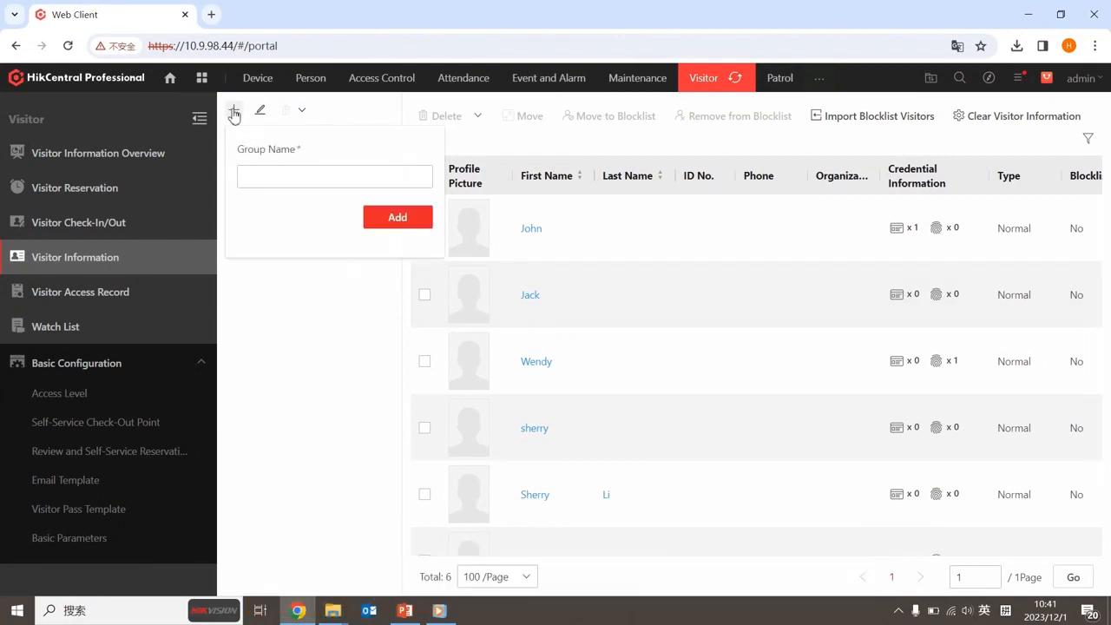
pyautogui.click(305, 326)
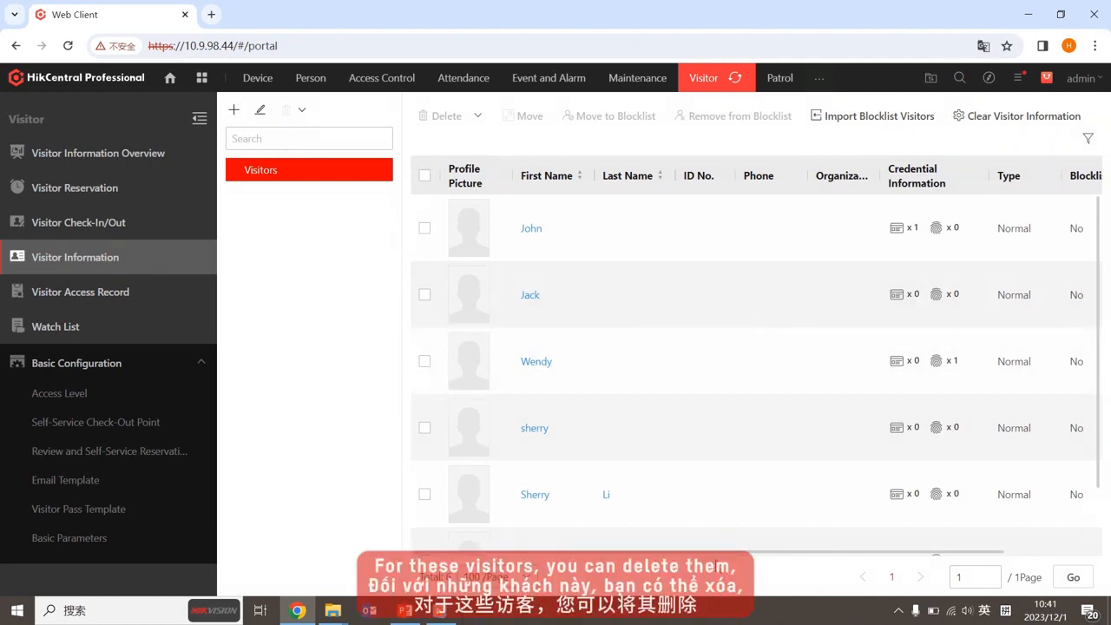
pyautogui.click(425, 229)
pyautogui.click(425, 231)
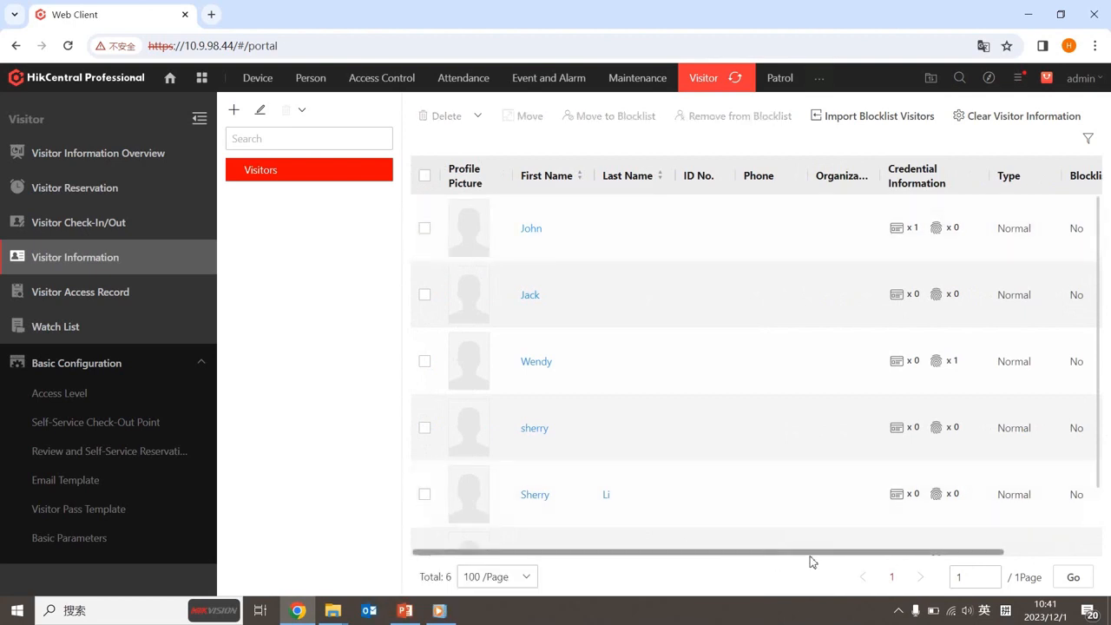
pyautogui.moveTo(812, 556); pyautogui.dragTo(1099, 334)
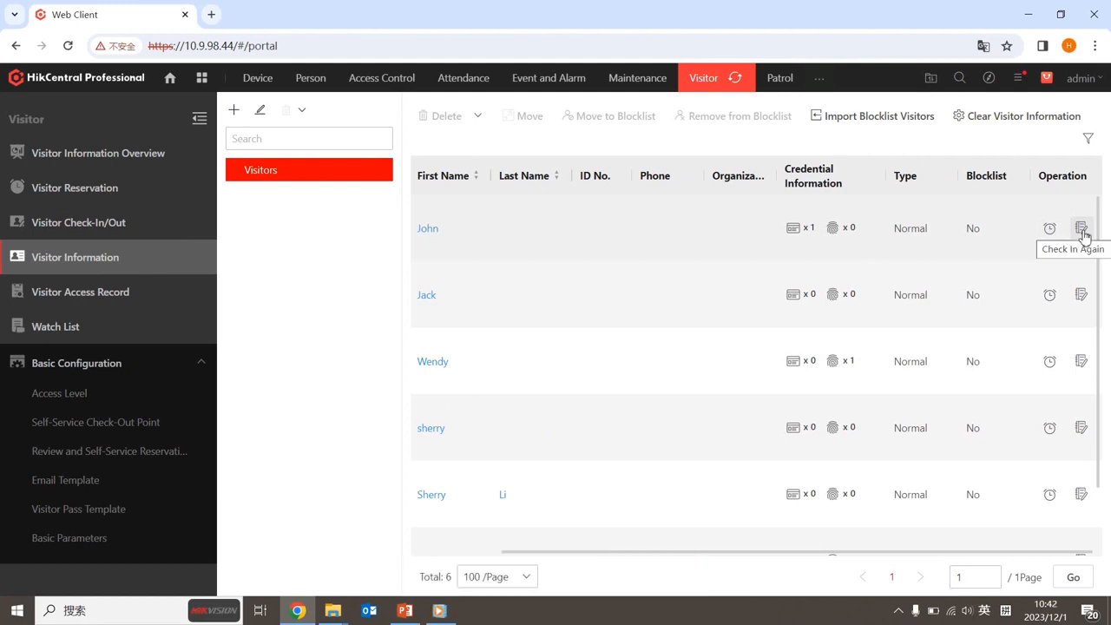
pyautogui.moveTo(684, 552); pyautogui.dragTo(552, 532)
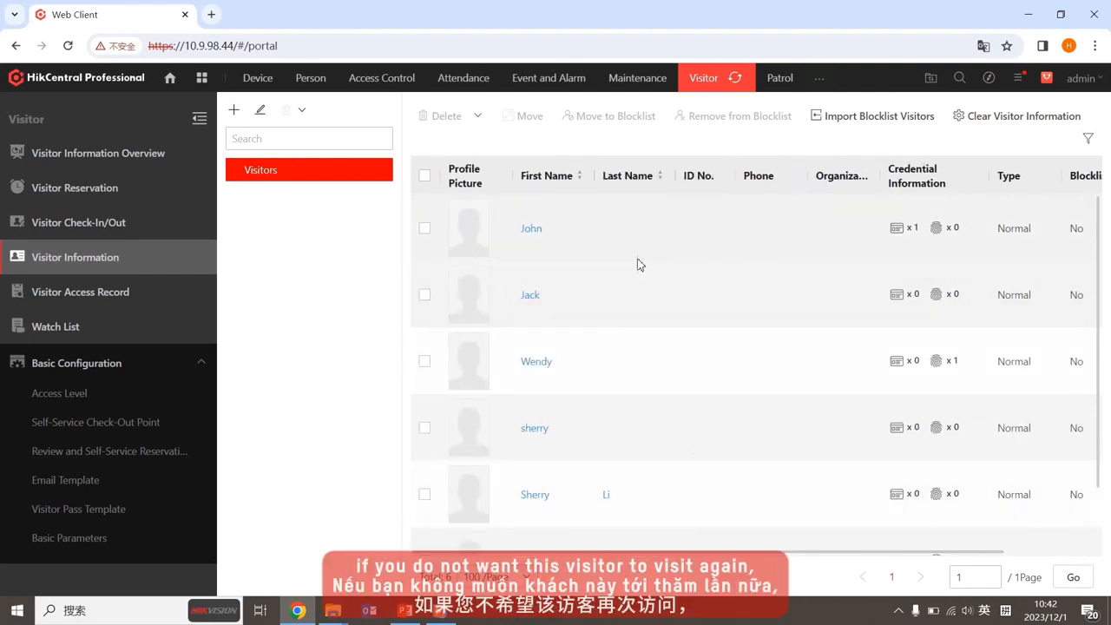
# Select the first two visitors and confirm moving them to the blocklist
pyautogui.click(423, 229)
pyautogui.click(424, 295)
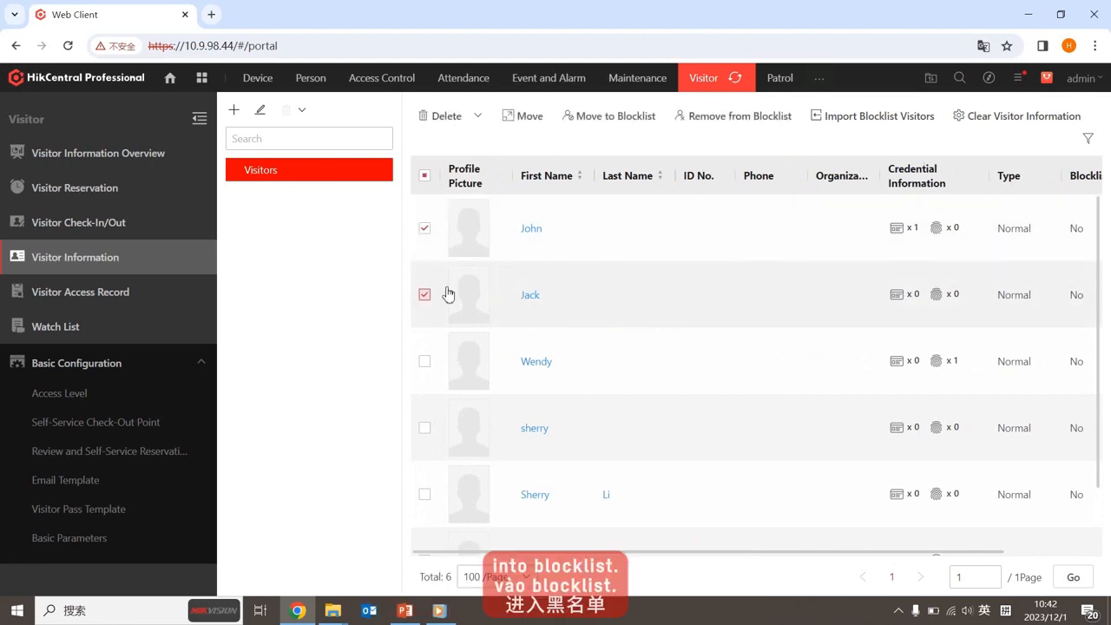
pyautogui.click(637, 116)
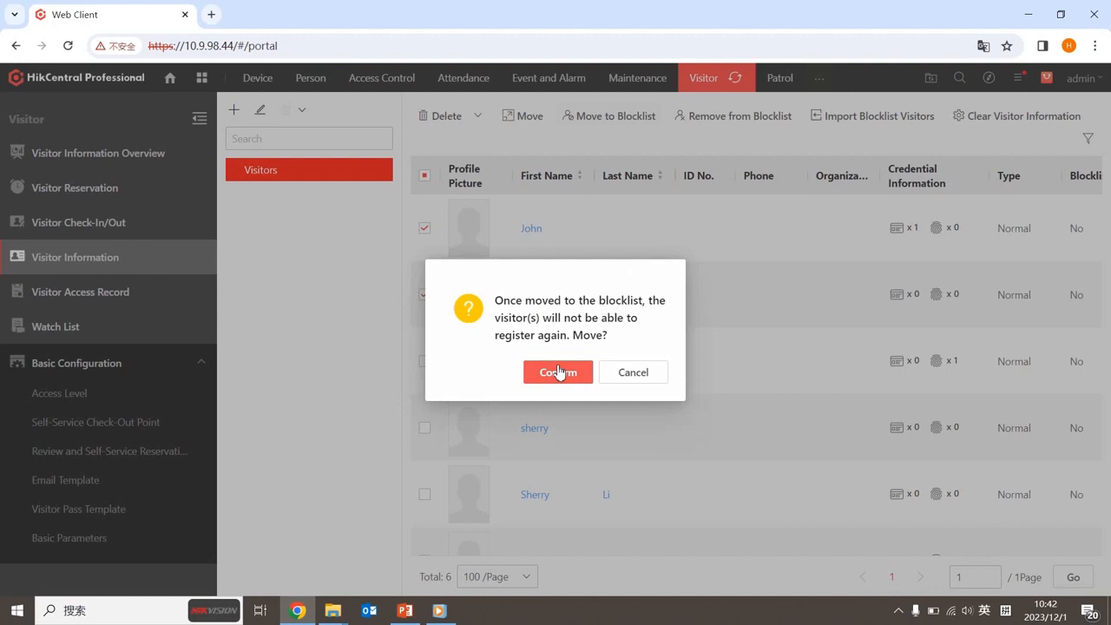
pyautogui.click(559, 372)
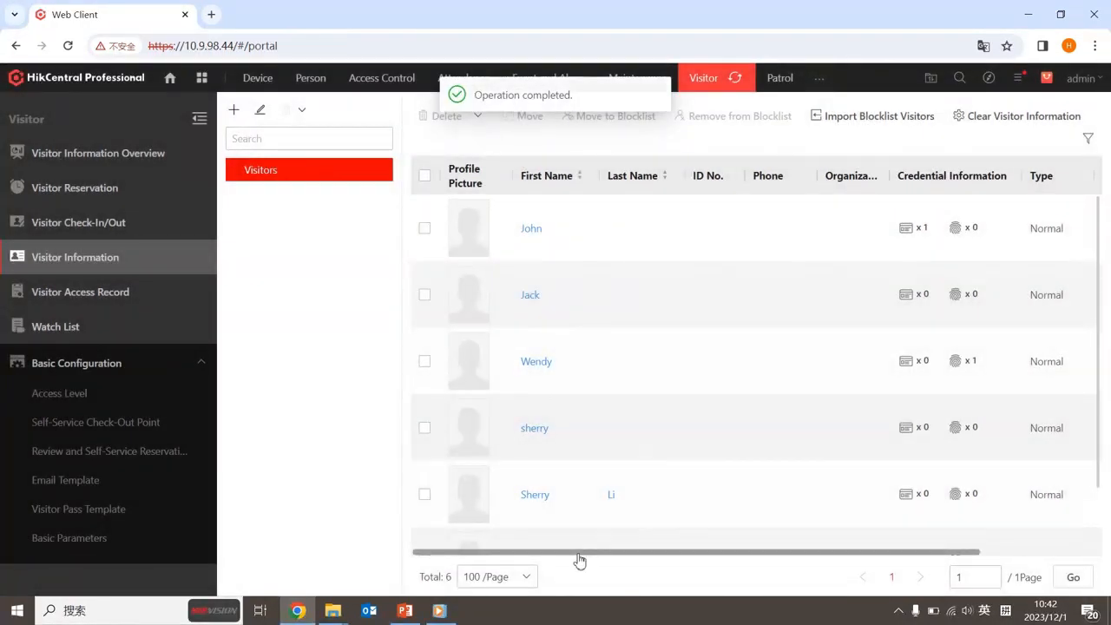
pyautogui.moveTo(580, 560); pyautogui.dragTo(836, 555)
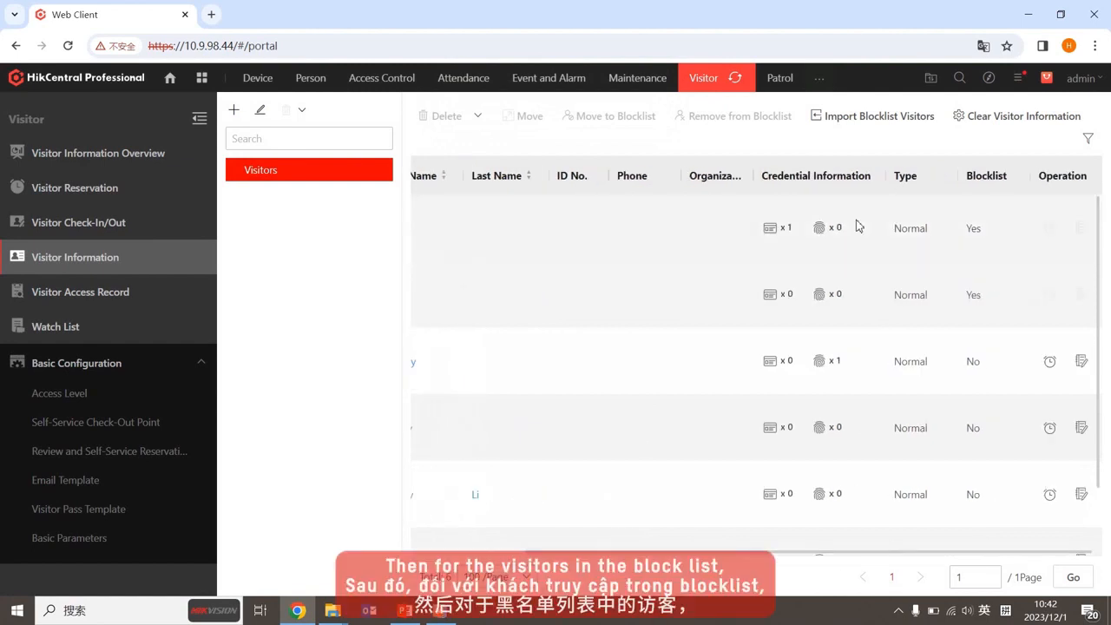